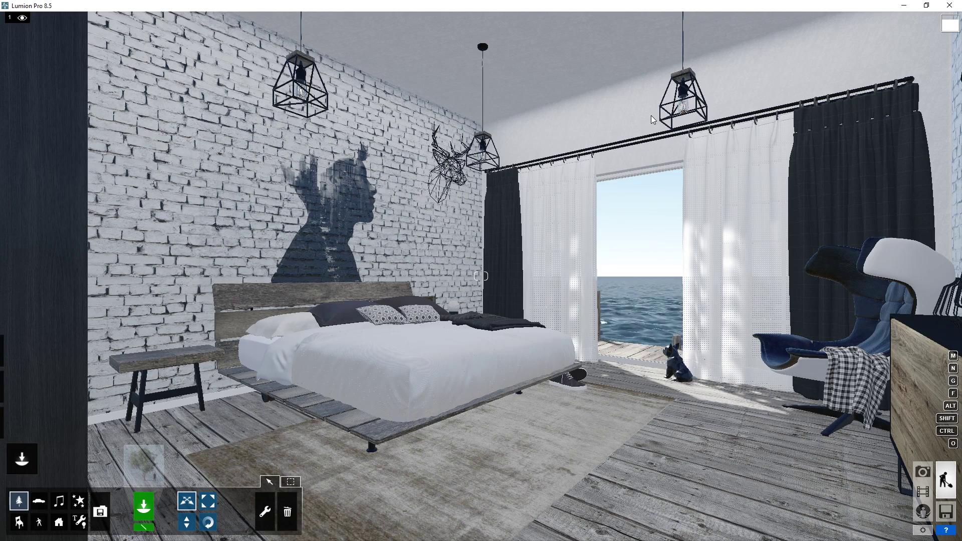
Step: In Photo mode, frame the bed with a longer focal length and a closer view, and store it in the first photo slot
{"action": "left_click", "coordinate": [924, 474]}
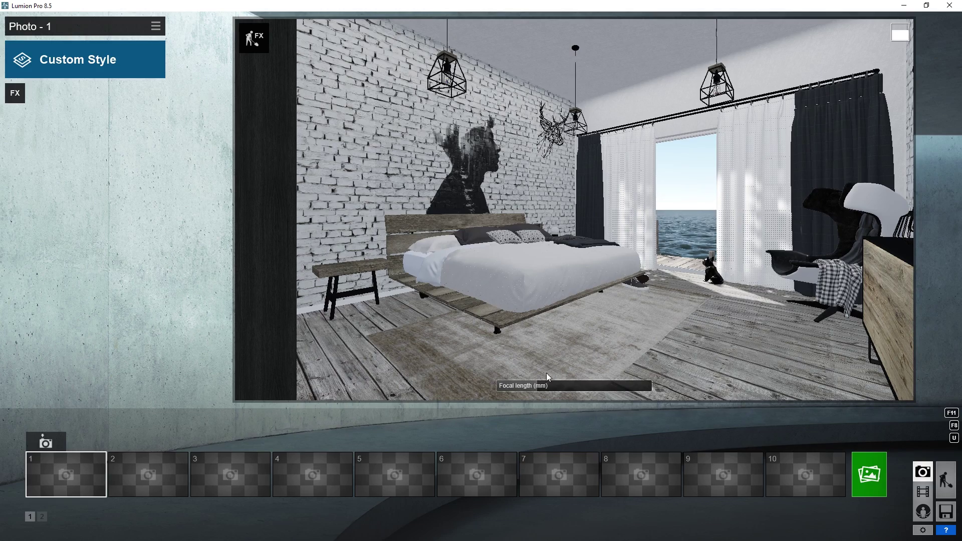
{"action": "mouse_move", "coordinate": [541, 386]}
{"action": "left_mouse_down"}
{"action": "mouse_move", "coordinate": [568, 387]}
{"action": "mouse_move", "coordinate": [547, 389]}
{"action": "mouse_move", "coordinate": [559, 385]}
{"action": "left_mouse_up"}
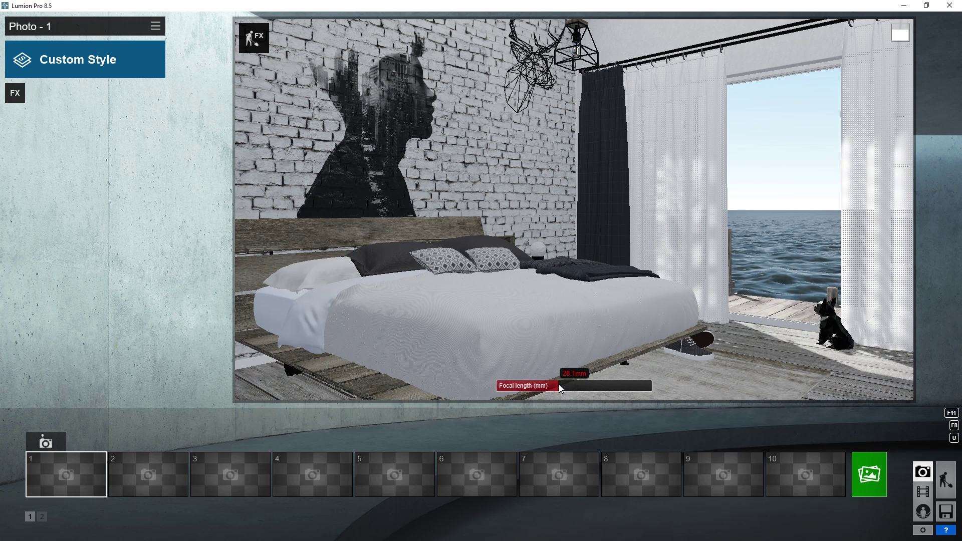
{"action": "scroll", "coordinate": [558, 384], "scroll_direction": "up", "scroll_amount": 2}
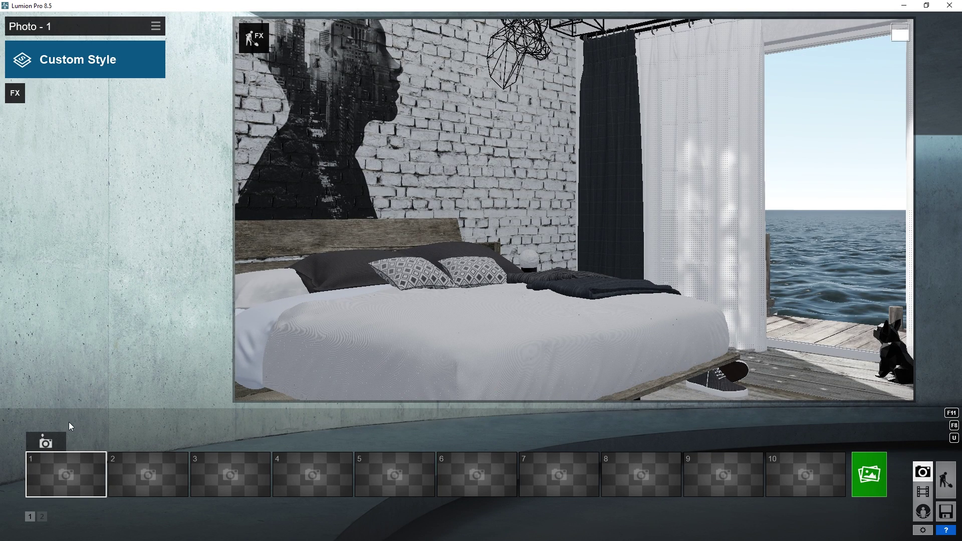
{"action": "left_click", "coordinate": [53, 445]}
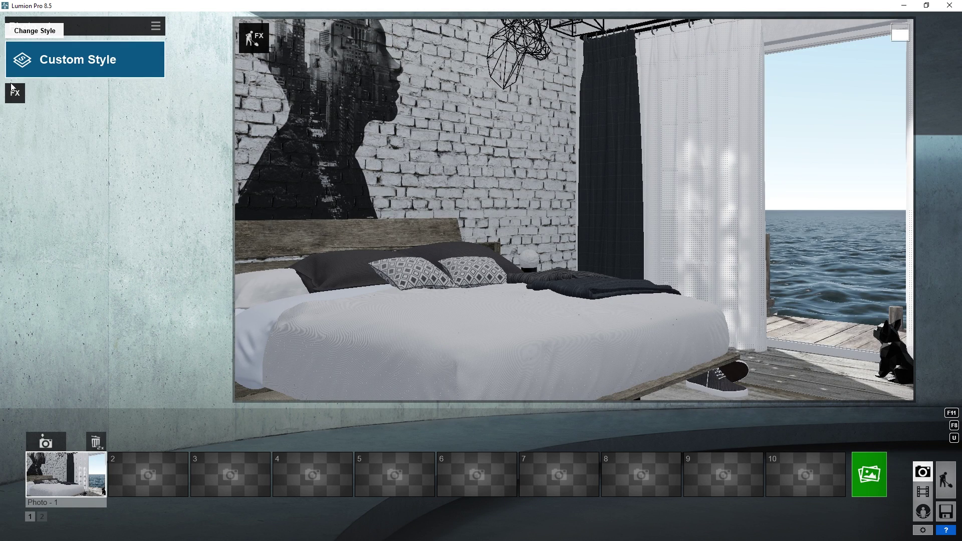
Step: Try preset styles such as Watercolor on the bedroom photo and return it to Custom Style
{"action": "left_click", "coordinate": [70, 59]}
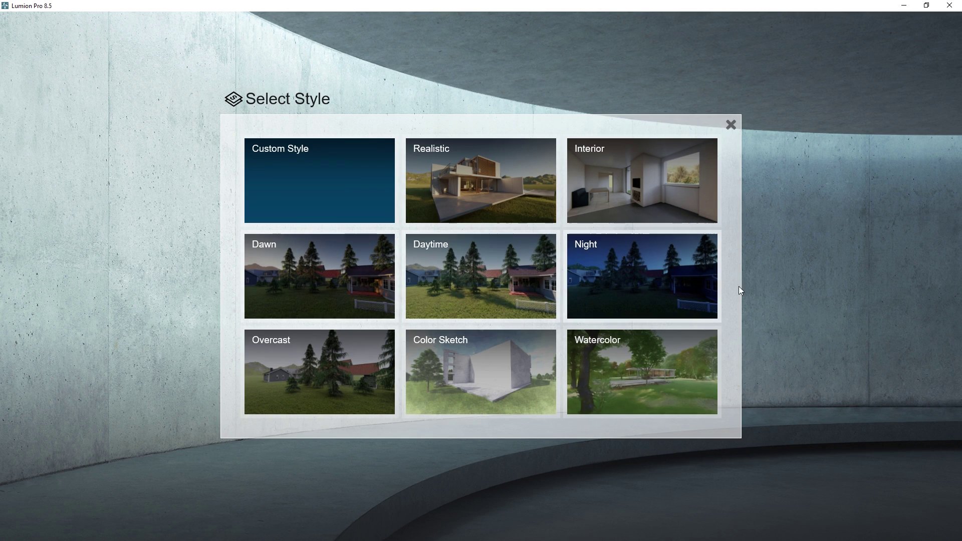
{"action": "left_click", "coordinate": [499, 182]}
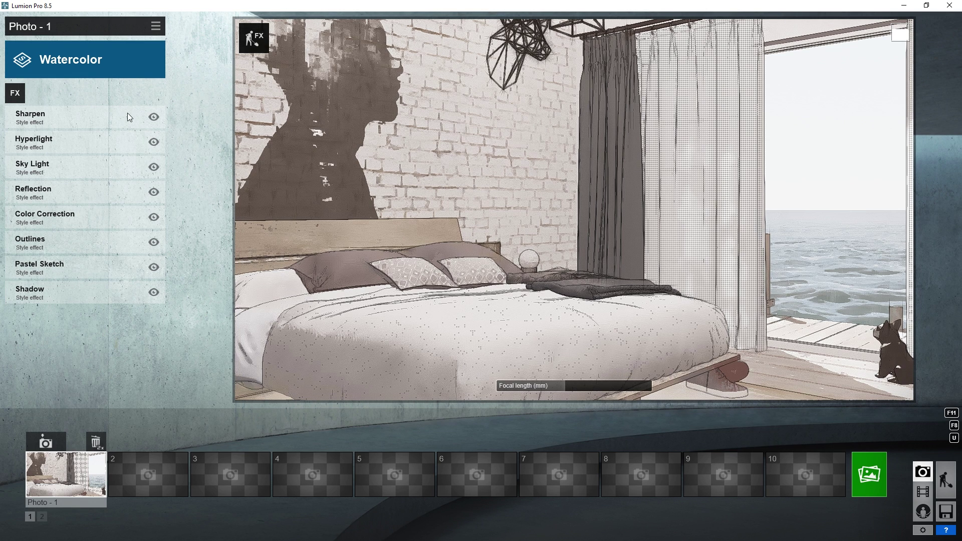
{"action": "left_click", "coordinate": [91, 61]}
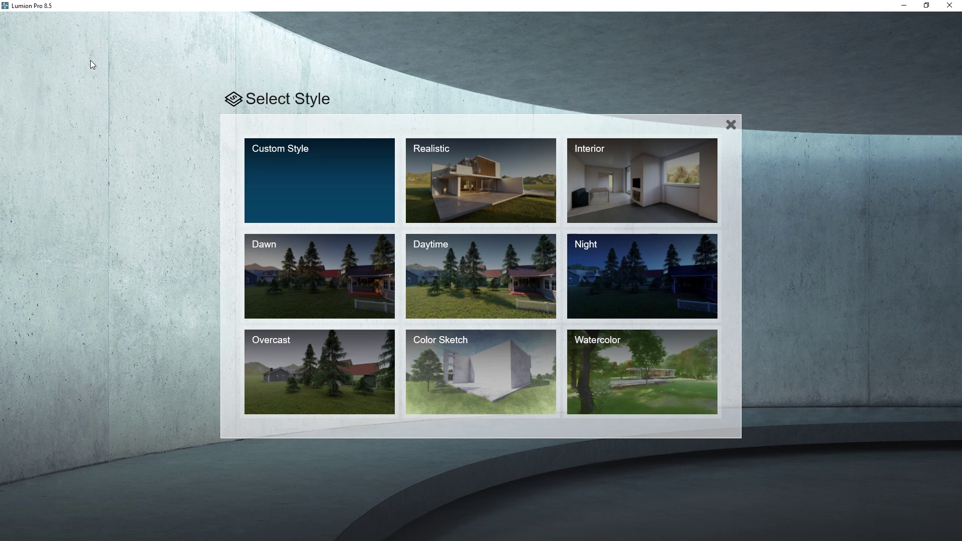
{"action": "left_click", "coordinate": [334, 183]}
Step: Examine the available photo effects in every category, from Light and Shadow through Various
{"action": "left_click", "coordinate": [15, 93]}
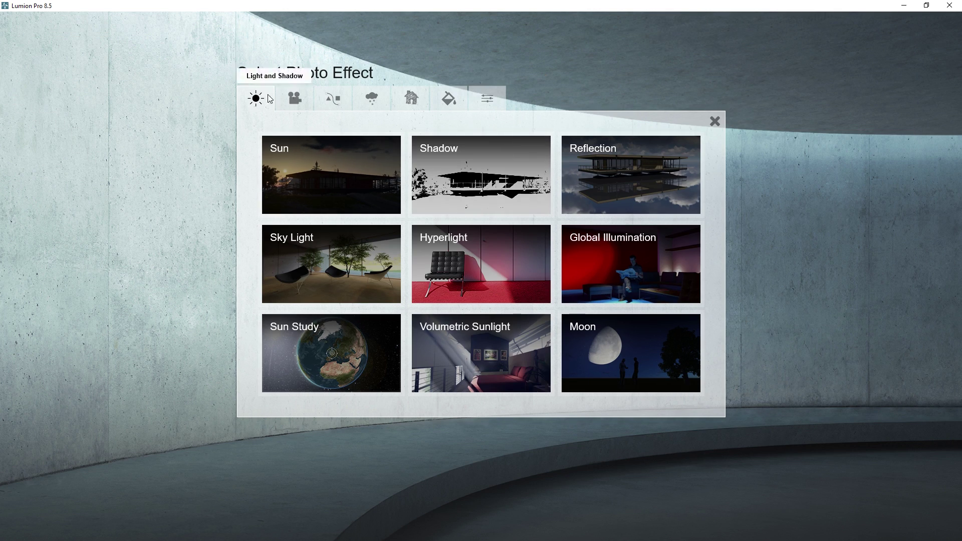
{"action": "left_click", "coordinate": [304, 104]}
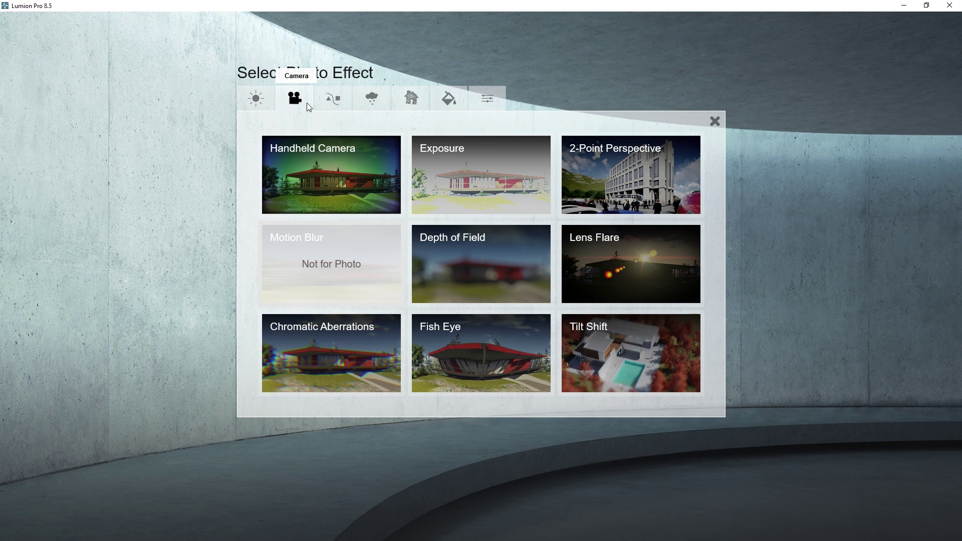
{"action": "left_click", "coordinate": [333, 104]}
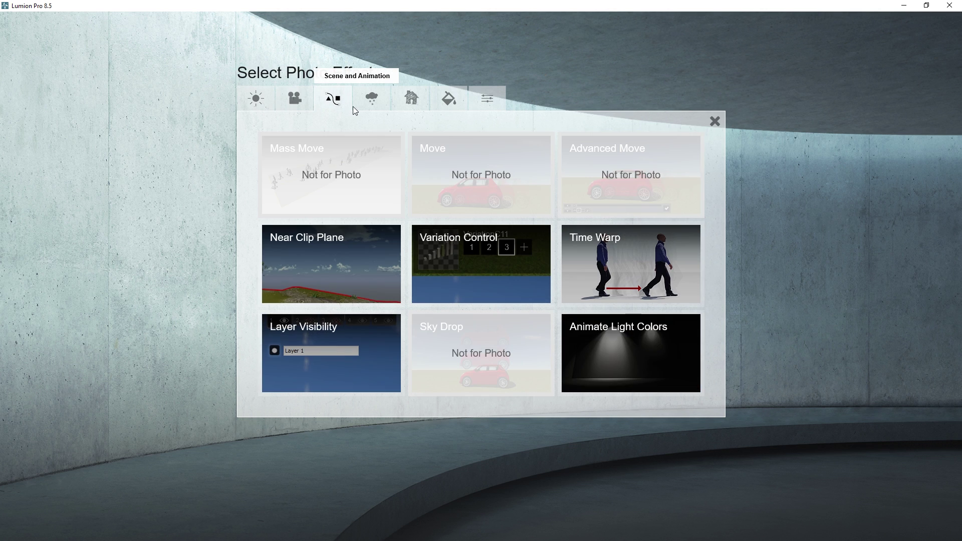
{"action": "left_click", "coordinate": [370, 101]}
{"action": "left_click", "coordinate": [412, 103]}
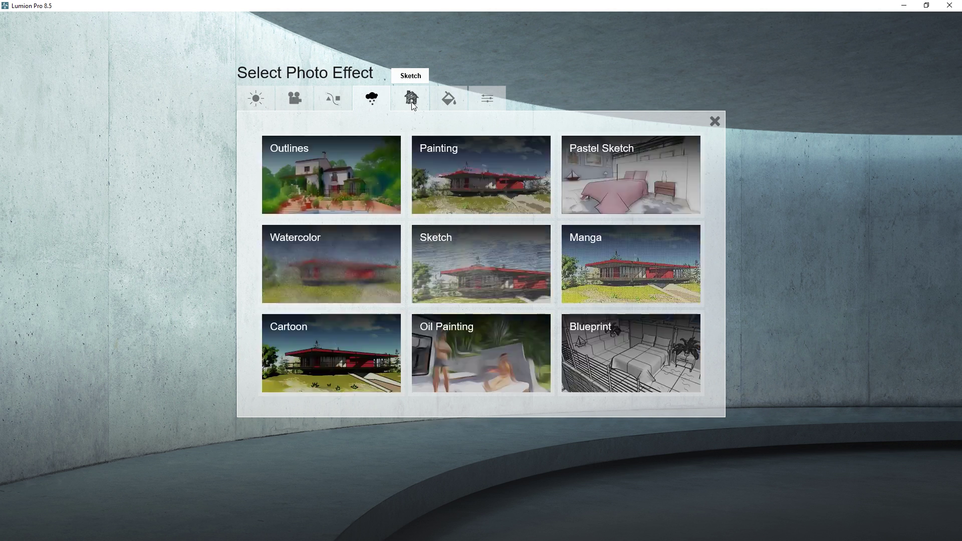
{"action": "left_click", "coordinate": [448, 104]}
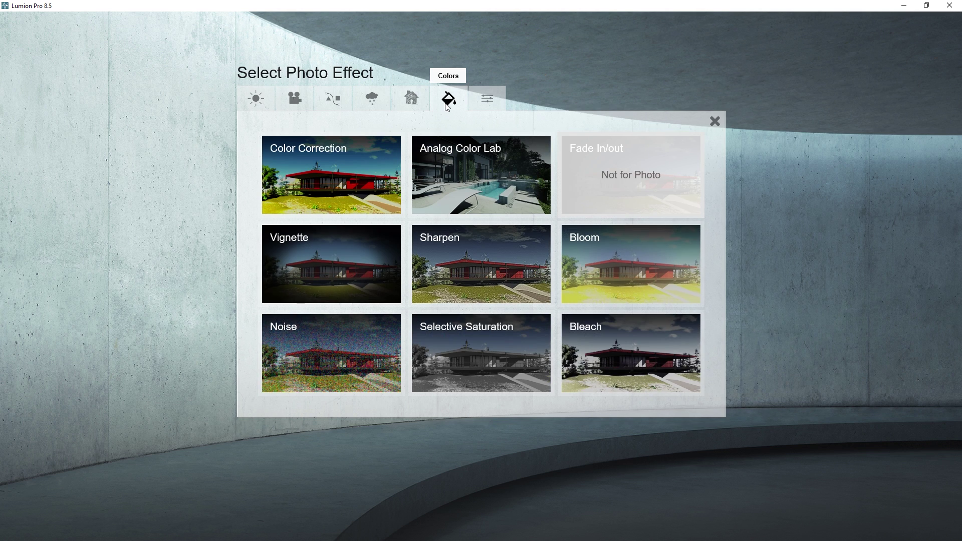
{"action": "left_click", "coordinate": [486, 102]}
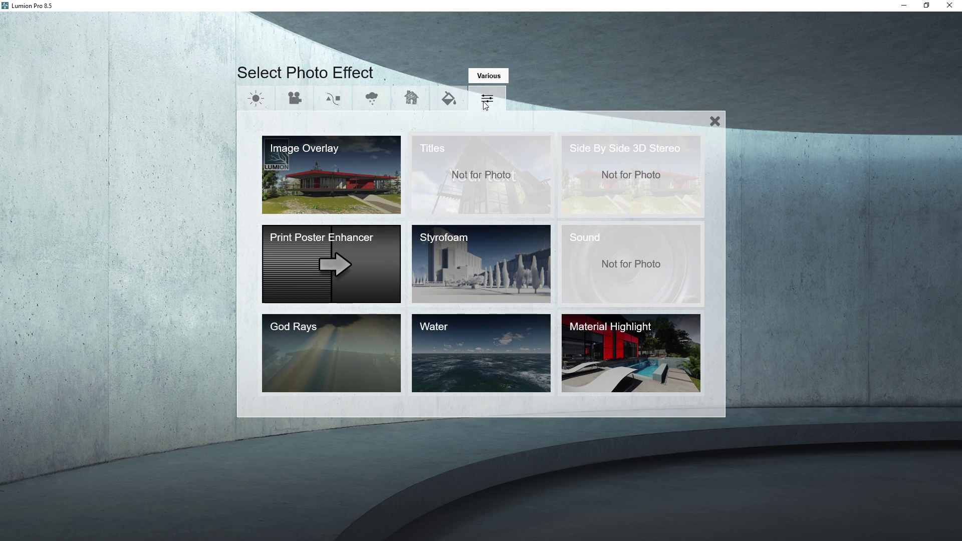
Step: Add the Sun and Shadow effects to the bedroom photo
{"action": "left_click", "coordinate": [256, 102]}
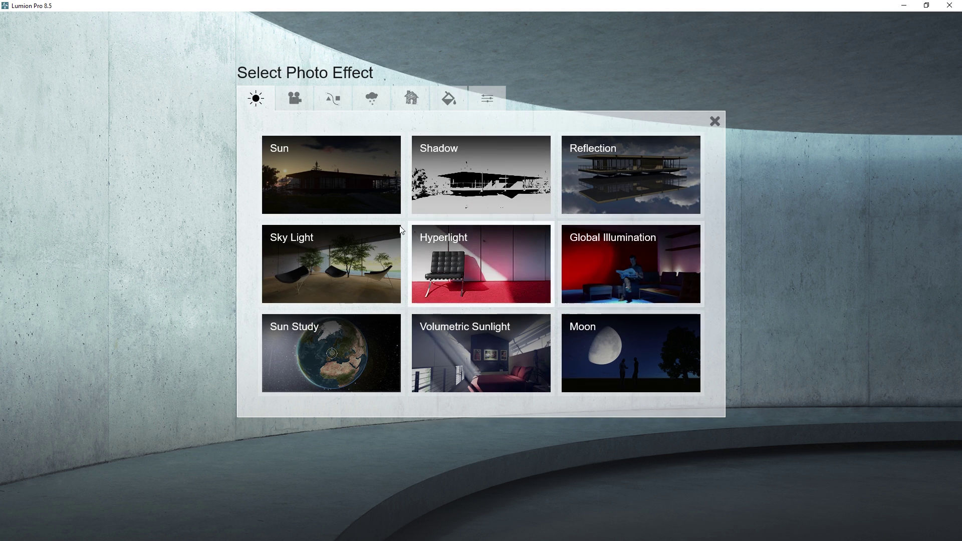
{"action": "left_click", "coordinate": [337, 167]}
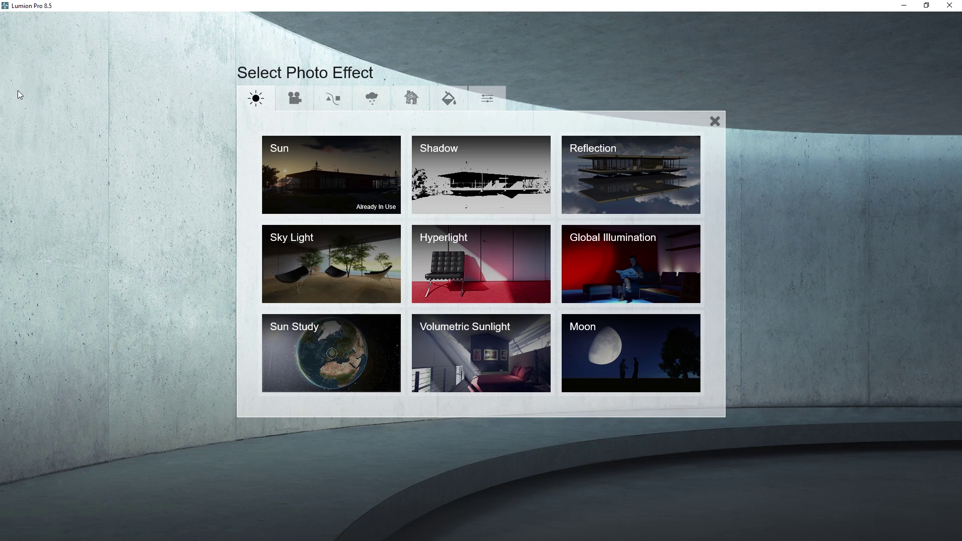
{"action": "left_click", "coordinate": [489, 181]}
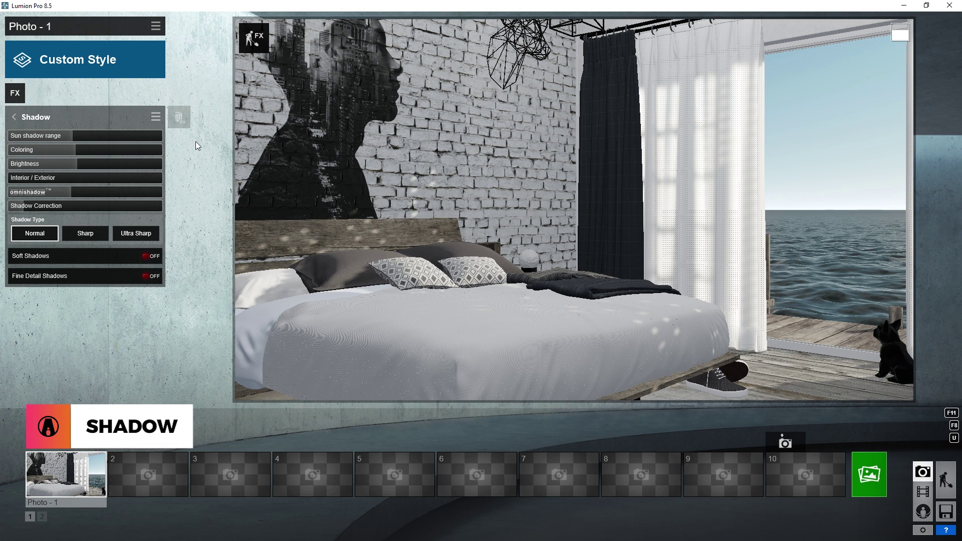
Step: Tune the bedroom's Shadow effect with Sun shadow range at minimum, Coloring at maximum and a higher Interior / Exterior value
{"action": "left_click_drag", "start_coordinate": [76, 137], "coordinate": [3, 146]}
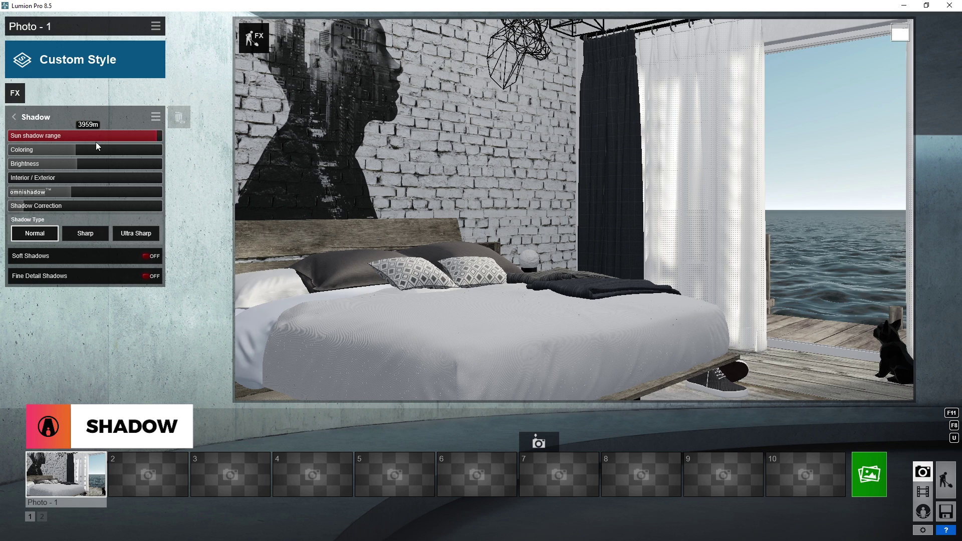
{"action": "left_click_drag", "start_coordinate": [94, 144], "coordinate": [12, 141]}
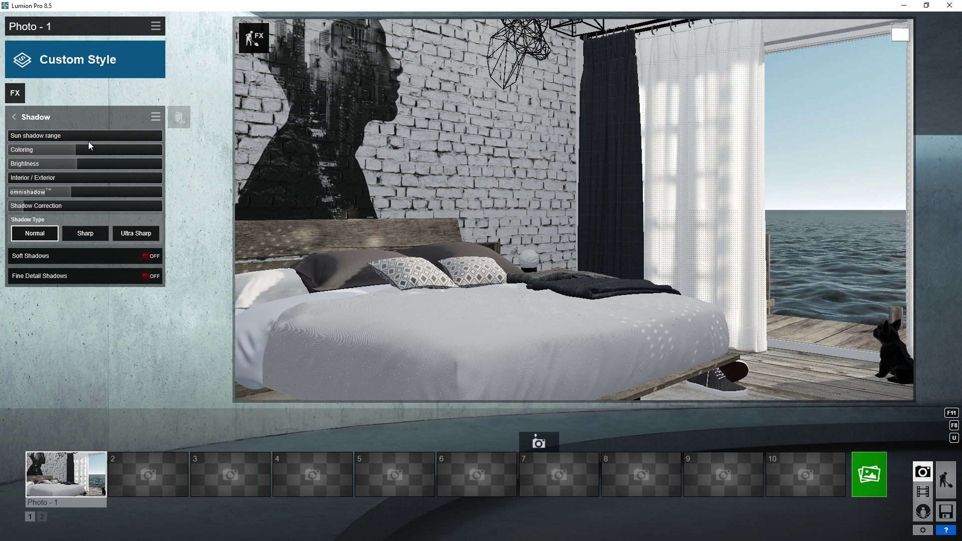
{"action": "left_click_drag", "start_coordinate": [103, 151], "coordinate": [4, 155]}
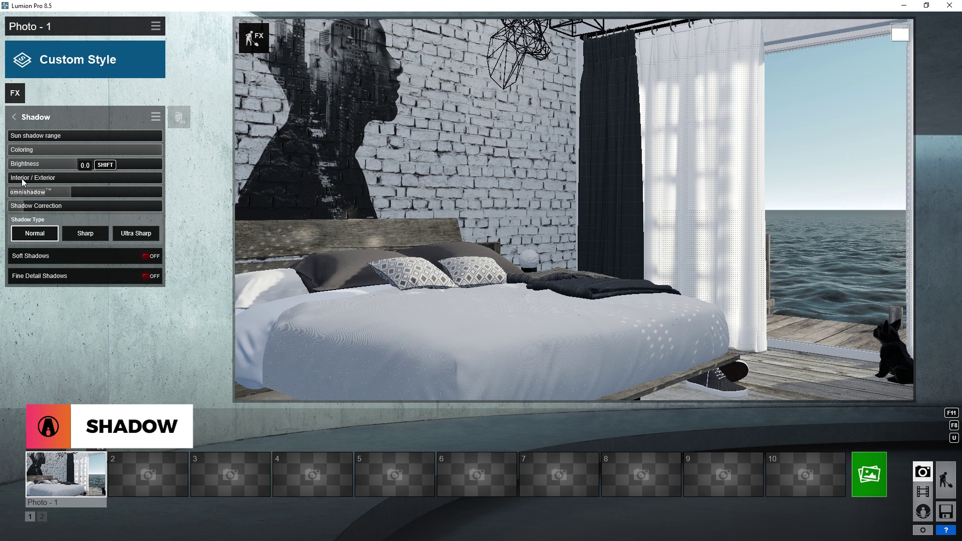
{"action": "left_click_drag", "start_coordinate": [22, 179], "coordinate": [88, 179]}
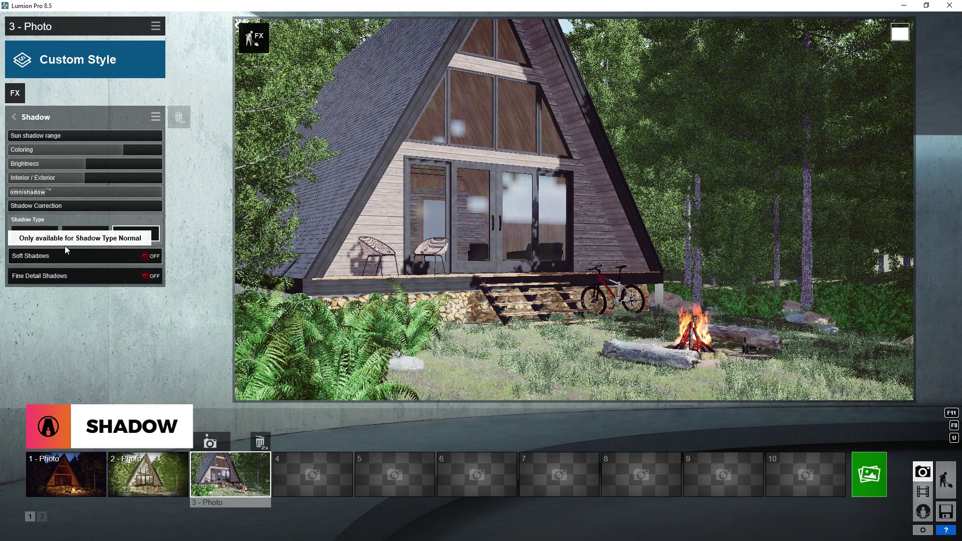
Step: In the cabin photo's Shadow effect, use the Normal shadow type with Soft Shadows and Fine Detail Shadows enabled
{"action": "left_click", "coordinate": [29, 276]}
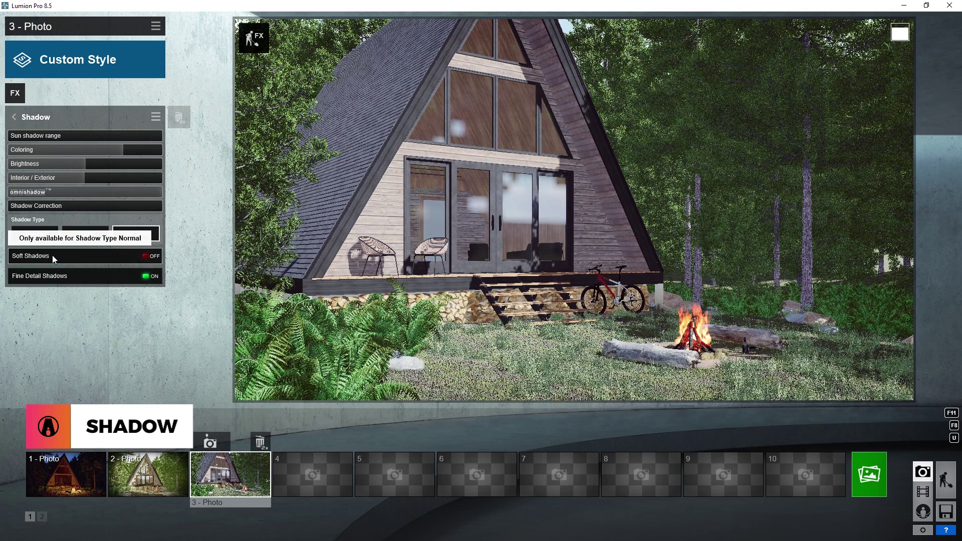
{"action": "left_click", "coordinate": [35, 234]}
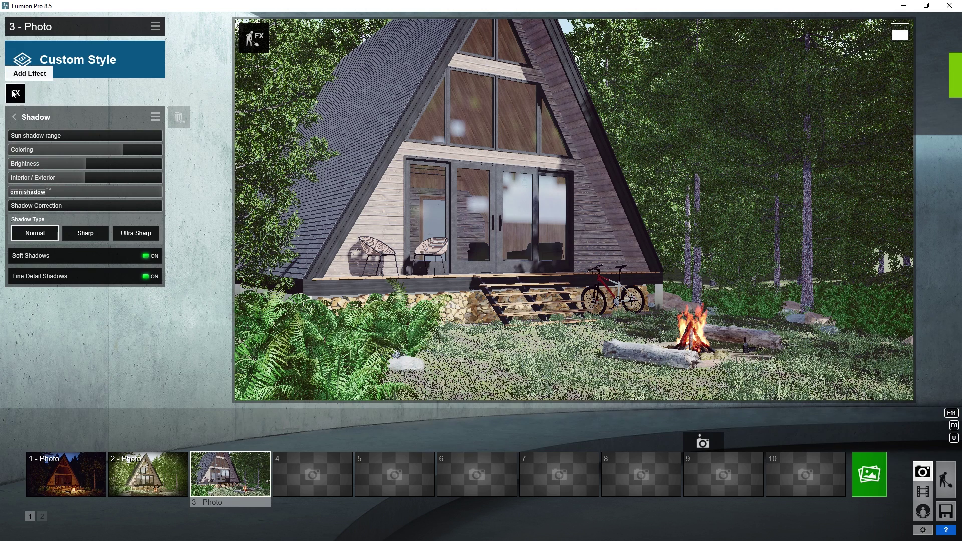
Step: Add the Reflection effect to the cabin photo and enable speedray Reflections
{"action": "left_click", "coordinate": [12, 92]}
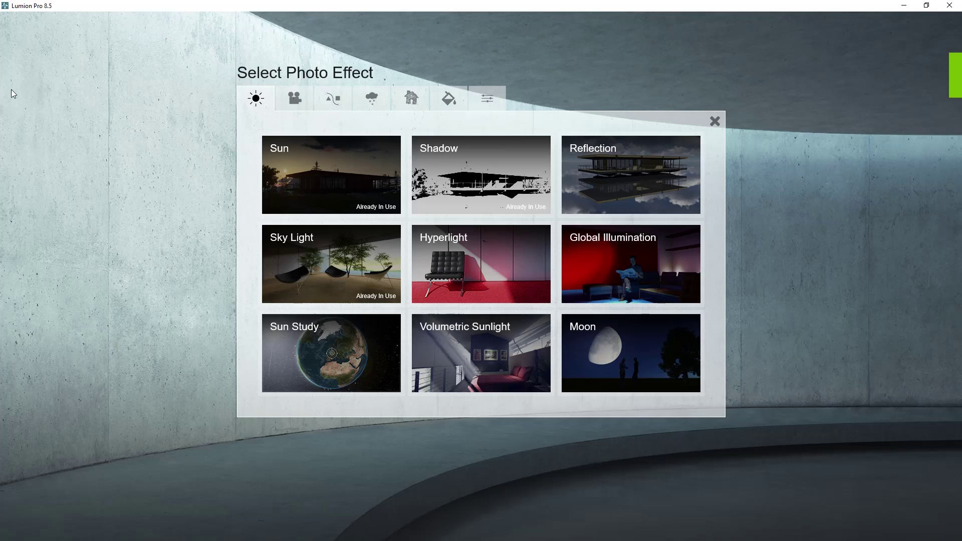
{"action": "left_click", "coordinate": [630, 156]}
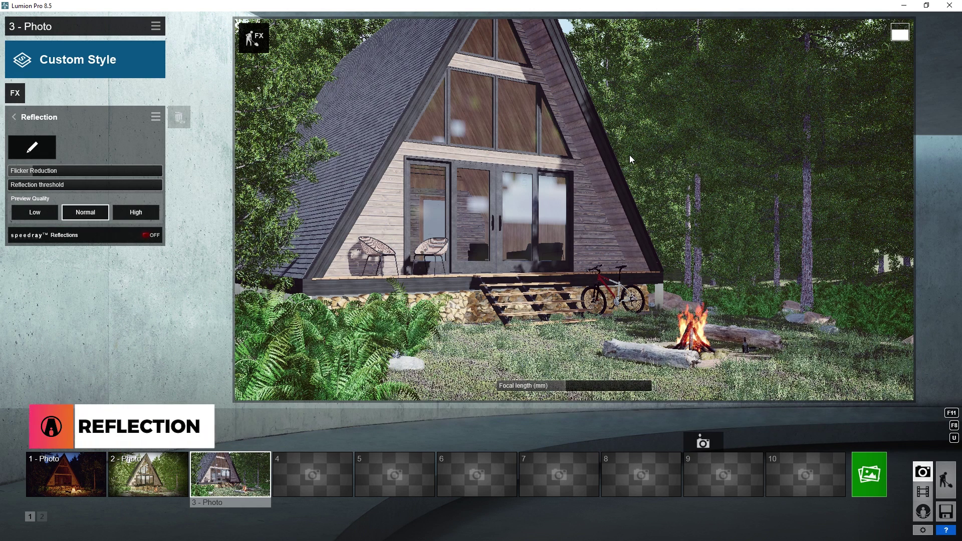
{"action": "left_click", "coordinate": [82, 236]}
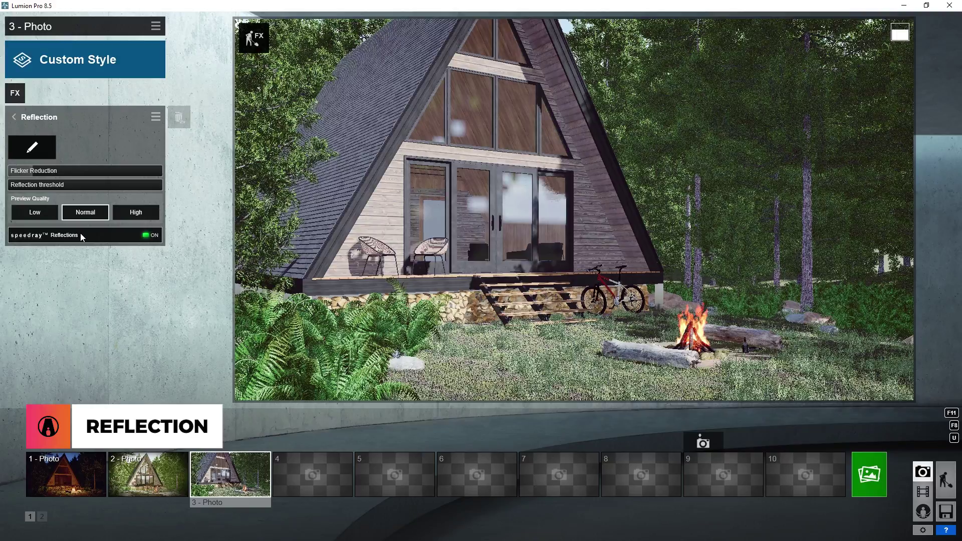
Step: Define reflection planes on the cabin's front glazing and try the Low preview quality before restoring Normal
{"action": "left_click", "coordinate": [30, 148]}
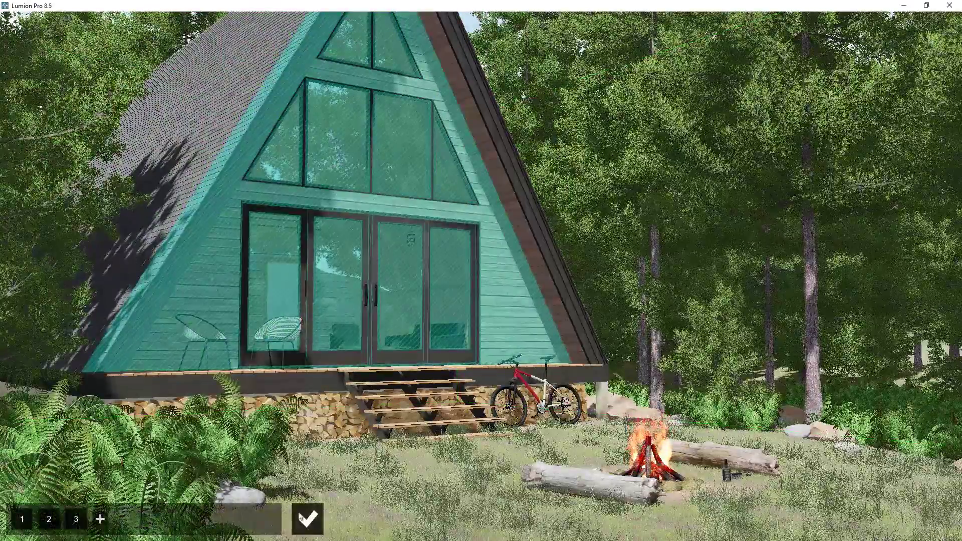
{"action": "left_click", "coordinate": [307, 519]}
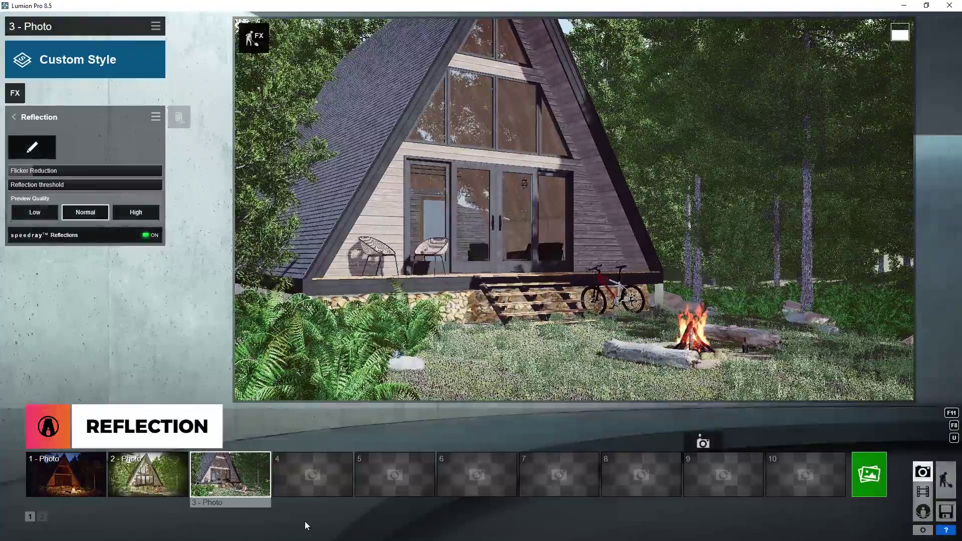
{"action": "left_click", "coordinate": [32, 215]}
{"action": "left_click", "coordinate": [98, 214]}
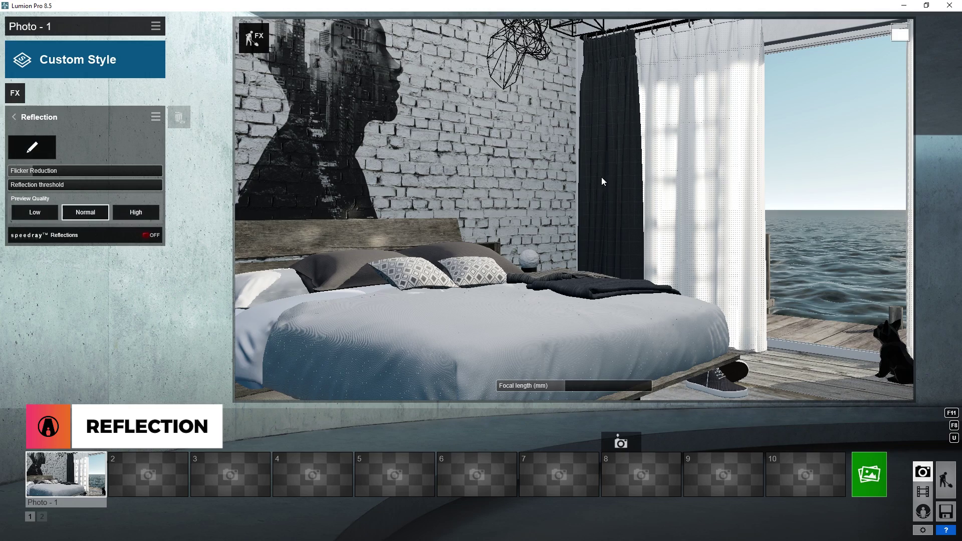
Step: Enable speedray Reflections for the bedroom photo and add a reflection plane on the brick wall
{"action": "left_click", "coordinate": [150, 235]}
{"action": "left_click", "coordinate": [31, 146]}
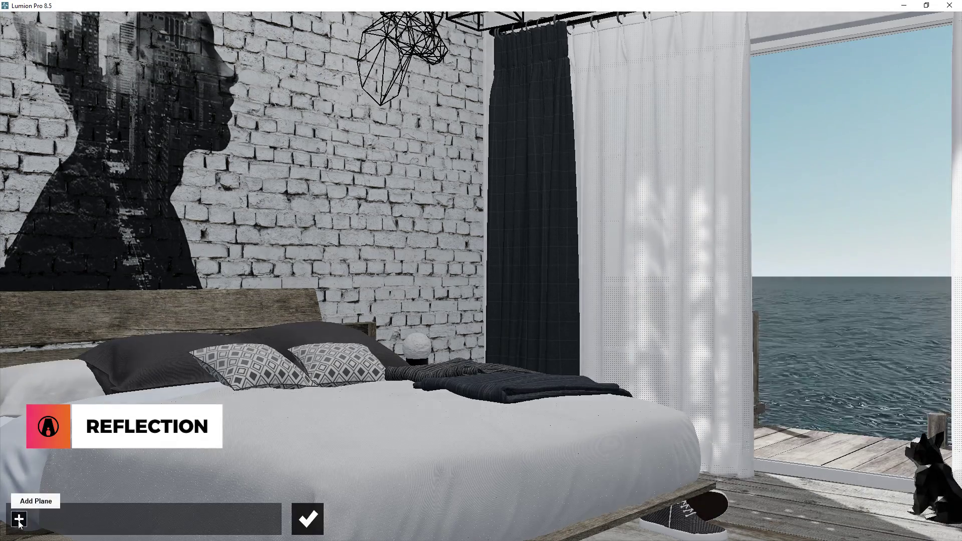
{"action": "left_click", "coordinate": [19, 522]}
{"action": "left_click", "coordinate": [200, 205]}
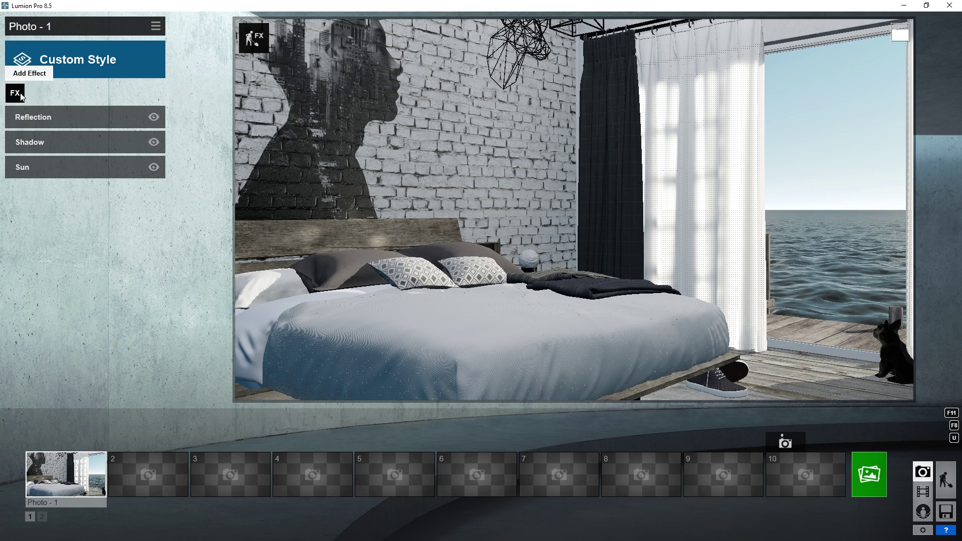
Step: Add the Sky Light effect to the bedroom photo and raise its Brightness to the maximum
{"action": "left_click", "coordinate": [20, 93]}
{"action": "left_click", "coordinate": [322, 265]}
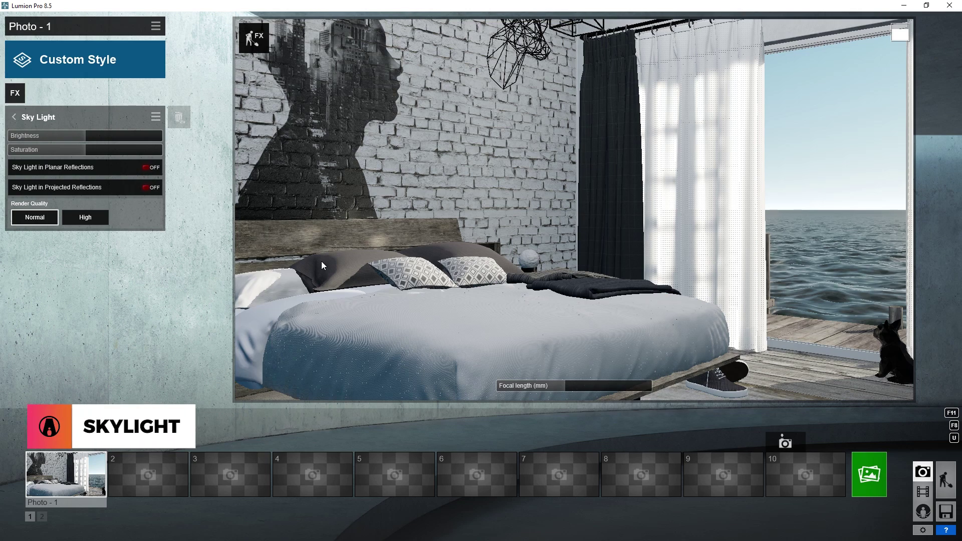
{"action": "mouse_move", "coordinate": [82, 139]}
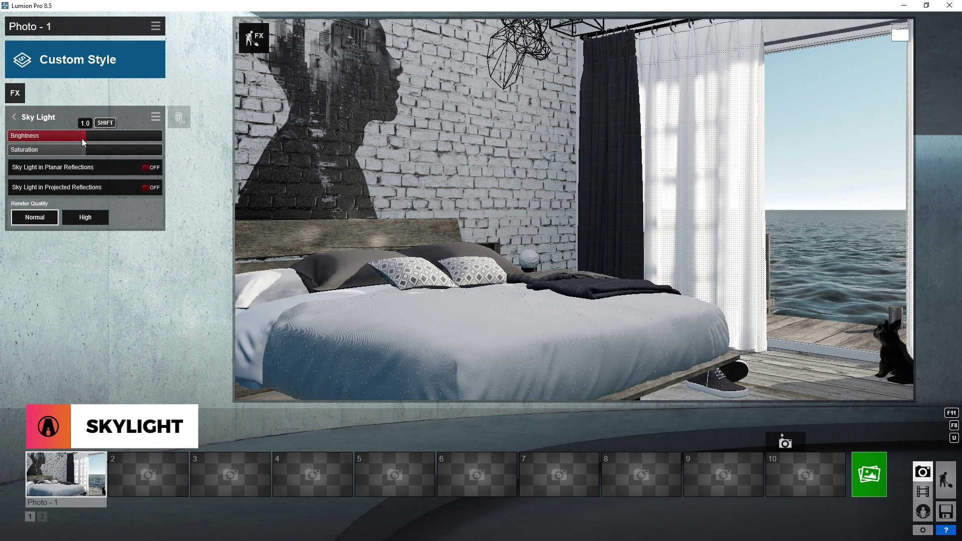
{"action": "left_click_drag", "start_coordinate": [83, 139], "coordinate": [157, 144]}
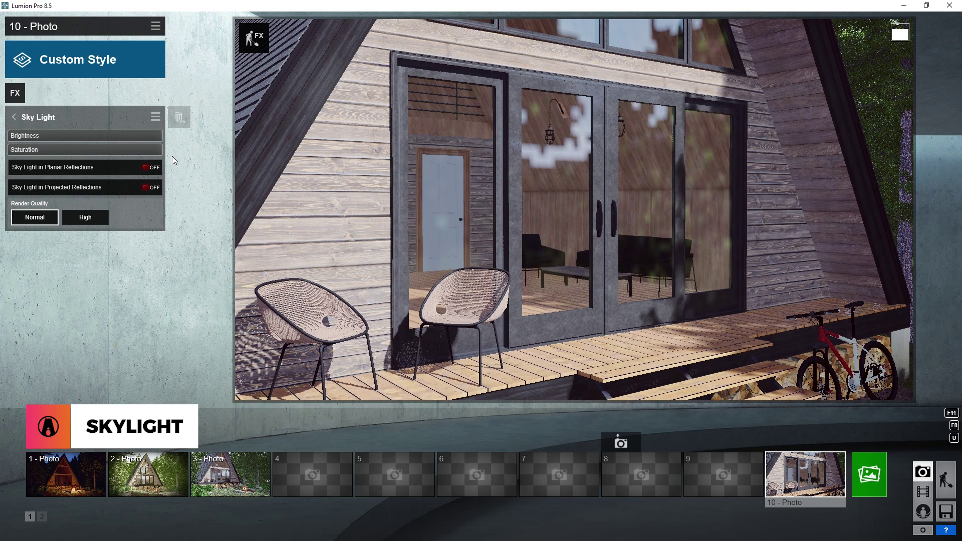
Step: Enable Sky Light in Projected Reflections and in Planar Reflections for the cabin close-up photo
{"action": "left_click", "coordinate": [150, 191]}
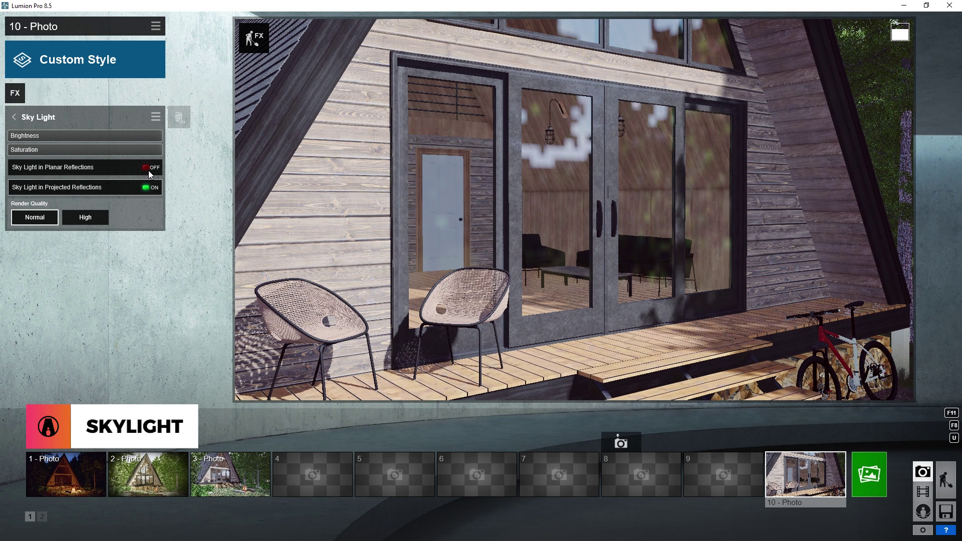
{"action": "left_click", "coordinate": [148, 170]}
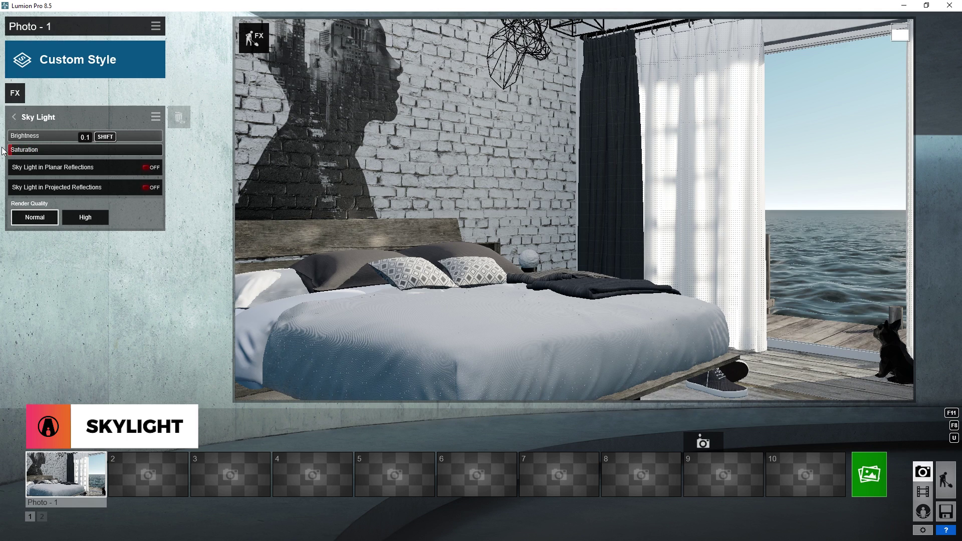
Step: Enable Sky Light in Planar and Projected Reflections for the bedroom photo and add the Hyperlight effect with an Amount of 25.0
{"action": "left_click", "coordinate": [153, 168]}
{"action": "left_click", "coordinate": [158, 187]}
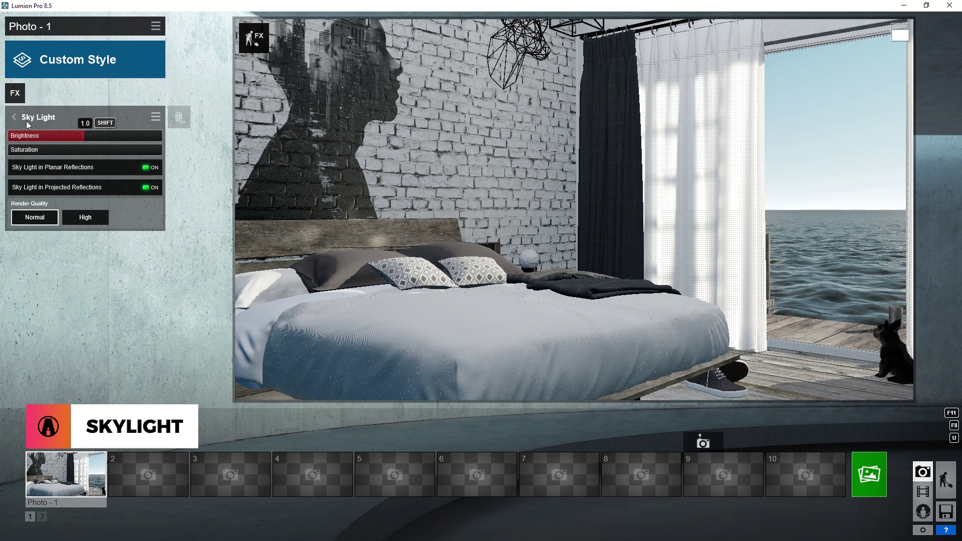
{"action": "left_click", "coordinate": [15, 94]}
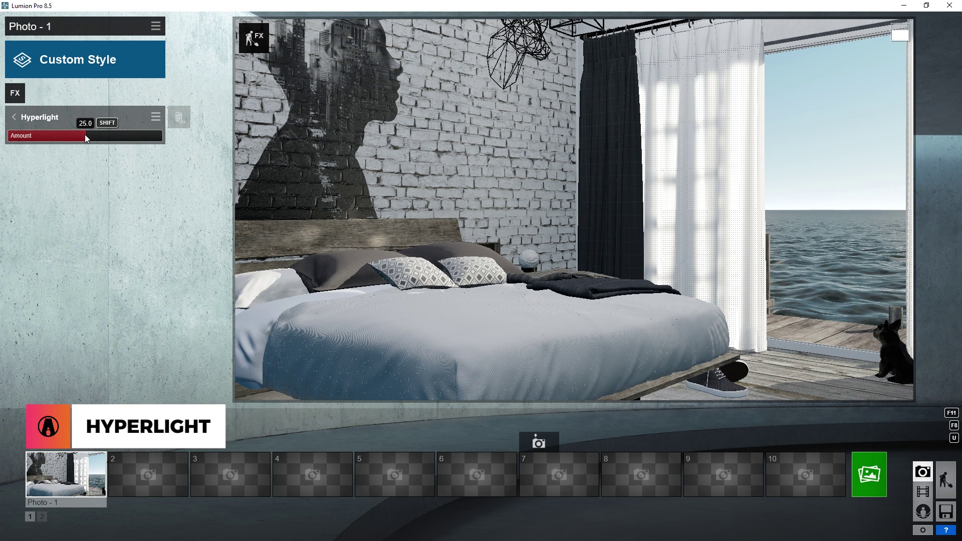
Step: Add the Sky and Clouds effect to the bedroom photo, adjusting the Position and raising the Master cloud amount close to the maximum
{"action": "left_click", "coordinate": [15, 94]}
{"action": "left_click", "coordinate": [332, 99]}
{"action": "left_click", "coordinate": [371, 99]}
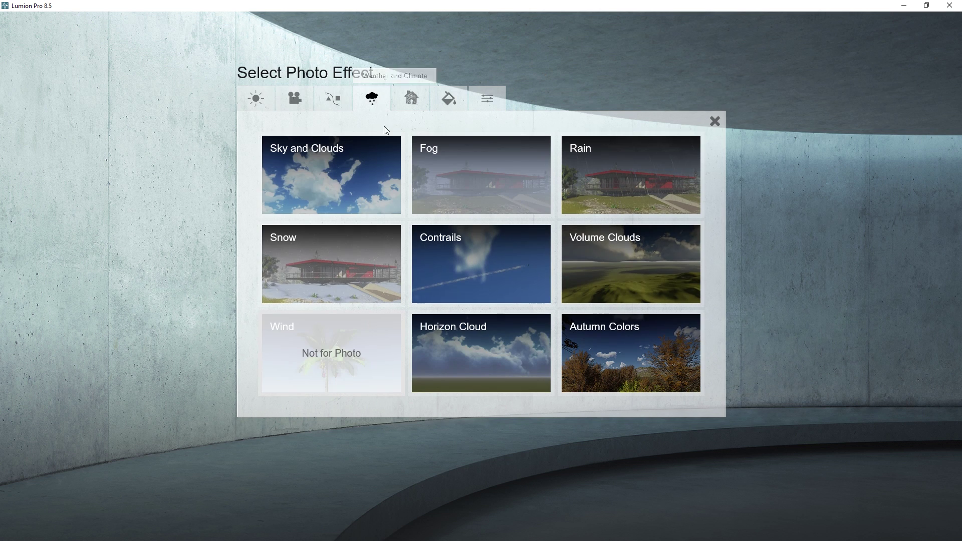
{"action": "left_click", "coordinate": [325, 177]}
{"action": "left_click_drag", "start_coordinate": [36, 136], "coordinate": [43, 139]}
{"action": "left_click_drag", "start_coordinate": [47, 179], "coordinate": [152, 164]}
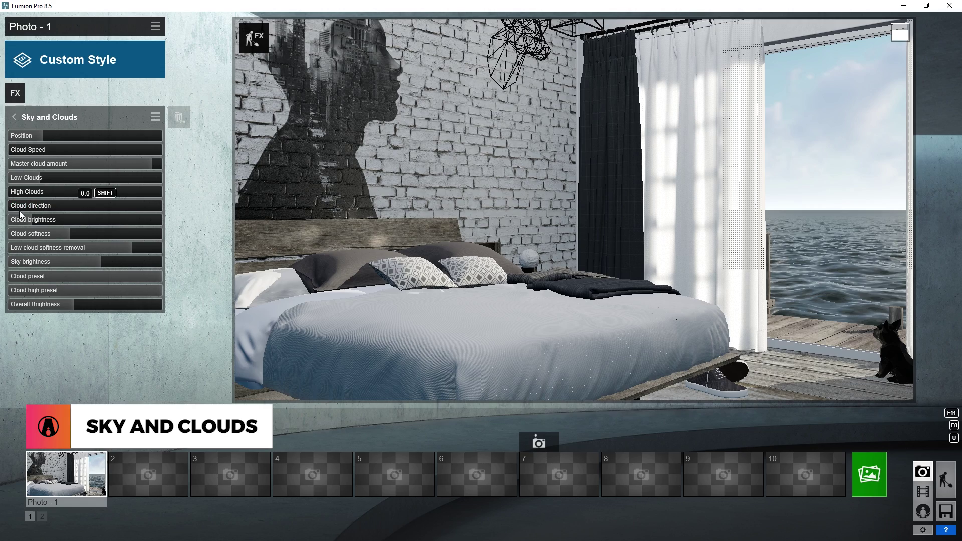
Step: Add Color Correction to the bedroom photo with strongly raised Brightness and Contrast, Limit Low at minimum and Limit High at maximum
{"action": "left_click", "coordinate": [16, 95]}
{"action": "left_click", "coordinate": [411, 98]}
{"action": "left_click", "coordinate": [449, 98]}
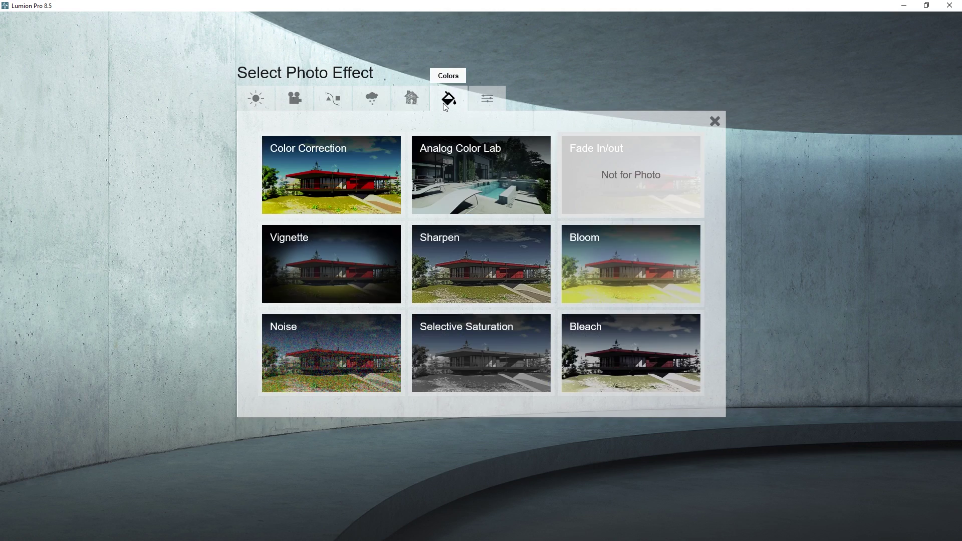
{"action": "left_click", "coordinate": [351, 162]}
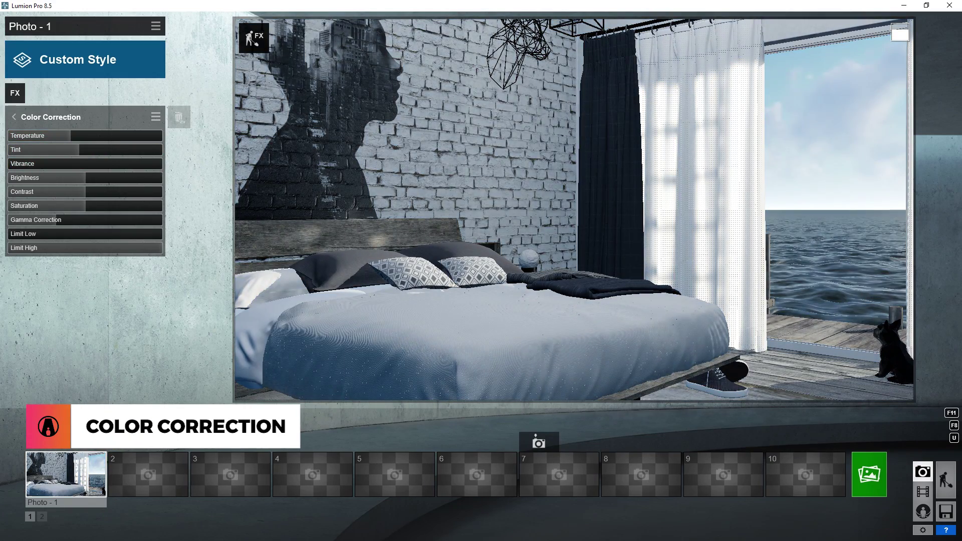
{"action": "left_click_drag", "start_coordinate": [88, 179], "coordinate": [84, 222]}
{"action": "left_click_drag", "start_coordinate": [80, 220], "coordinate": [49, 234]}
{"action": "left_click", "coordinate": [102, 250]}
{"action": "left_click_drag", "start_coordinate": [102, 250], "coordinate": [163, 249]}
{"action": "left_click_drag", "start_coordinate": [49, 234], "coordinate": [6, 237]}
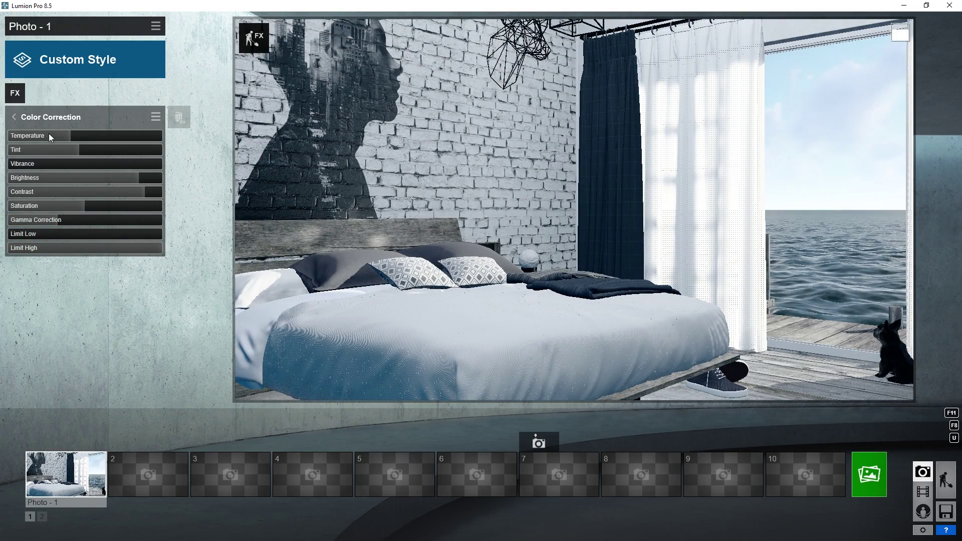
Step: Add the Analog Color Lab effect to the bedroom photo with Style 1.0 and Amount about 0.5
{"action": "left_click", "coordinate": [15, 93]}
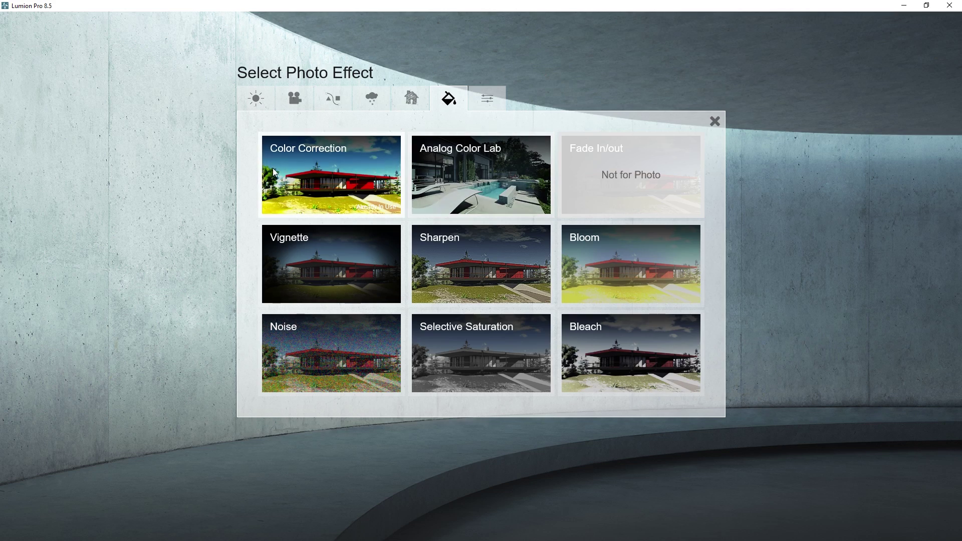
{"action": "left_click", "coordinate": [478, 162]}
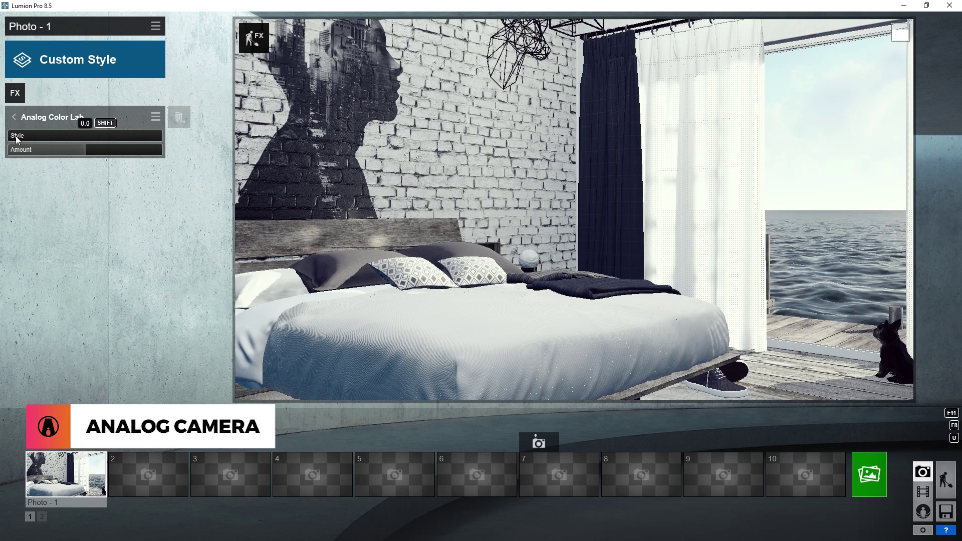
{"action": "left_click_drag", "start_coordinate": [17, 139], "coordinate": [88, 138]}
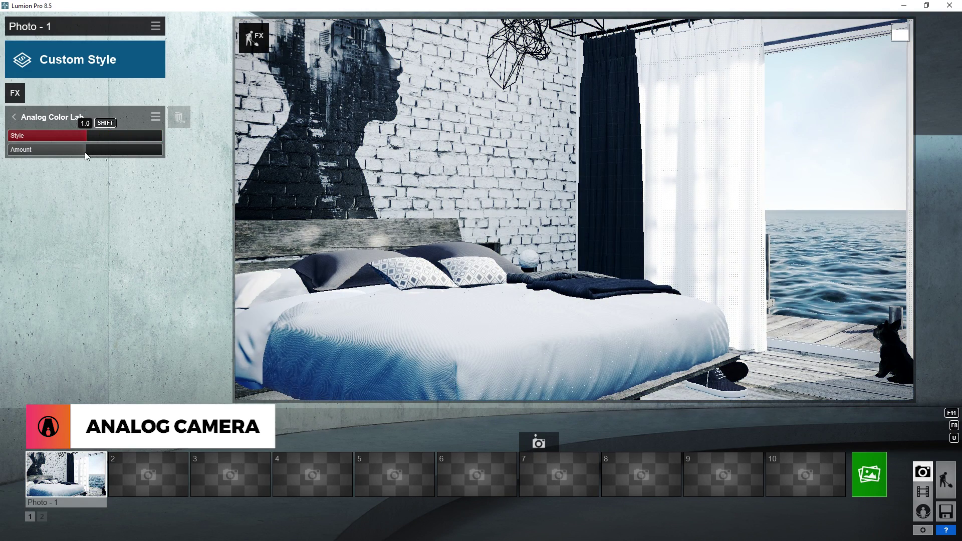
{"action": "left_click_drag", "start_coordinate": [85, 151], "coordinate": [39, 151]}
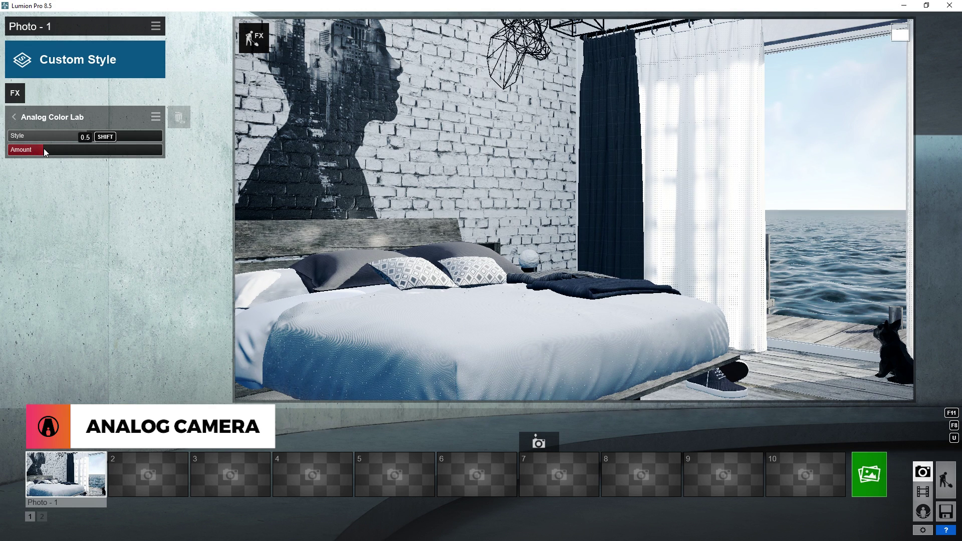
Step: Add the Bloom effect to the bedroom photo and keep its Amount low, slightly under 0.4
{"action": "left_click", "coordinate": [16, 97]}
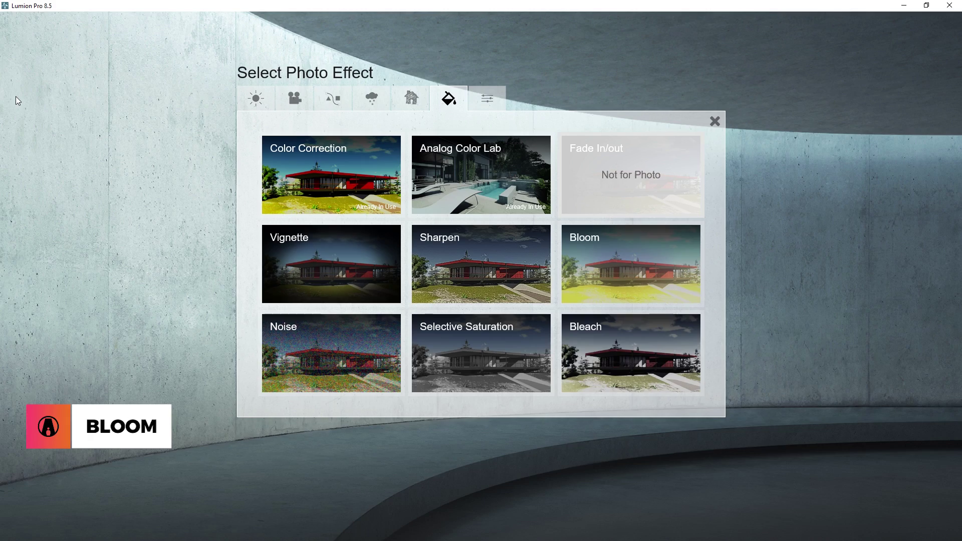
{"action": "left_click", "coordinate": [627, 274]}
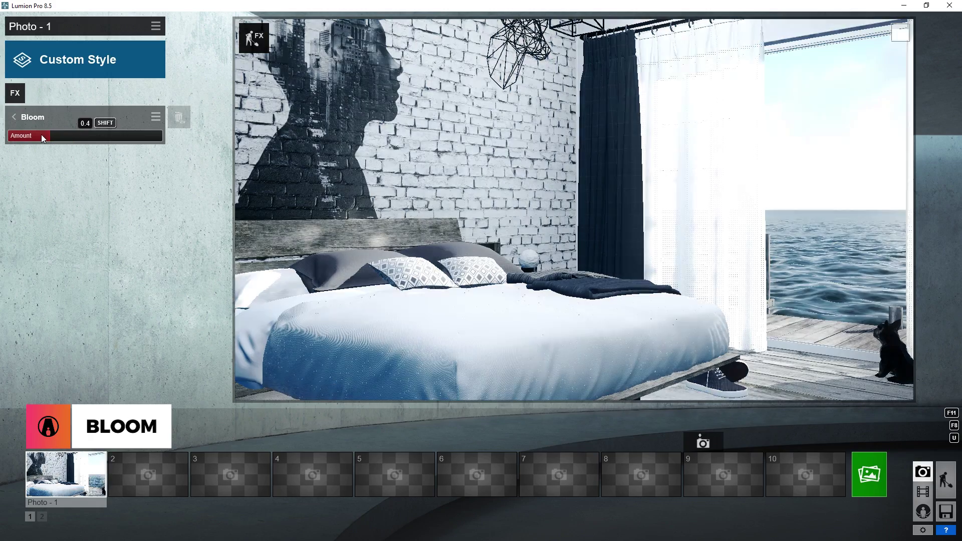
{"action": "mouse_move", "coordinate": [41, 134]}
{"action": "left_mouse_down"}
{"action": "mouse_move", "coordinate": [18, 134]}
{"action": "mouse_move", "coordinate": [130, 128]}
{"action": "mouse_move", "coordinate": [36, 136]}
{"action": "left_mouse_up"}
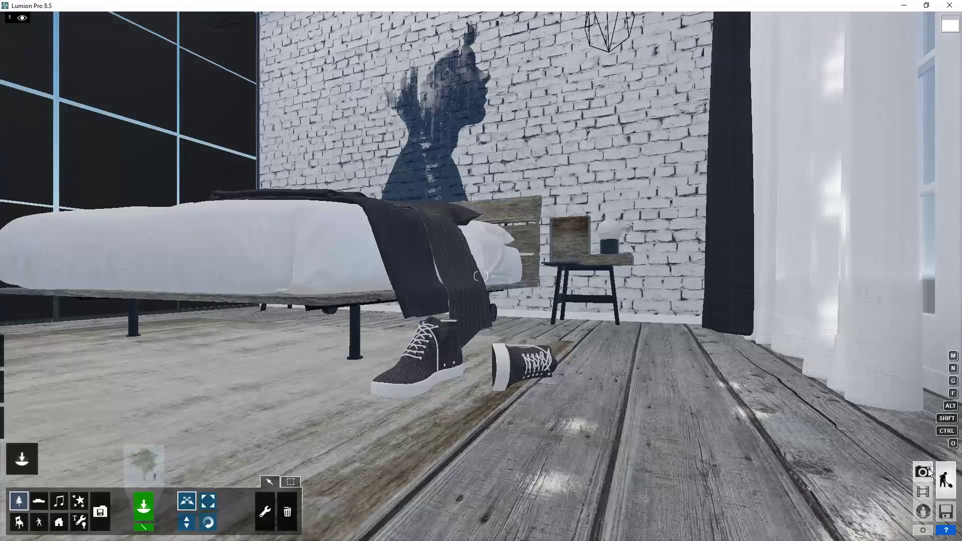
Step: Store a second photo framing the shoes and nightstand beside the bed, using a longer focal length
{"action": "left_click", "coordinate": [929, 474]}
{"action": "left_click", "coordinate": [147, 474]}
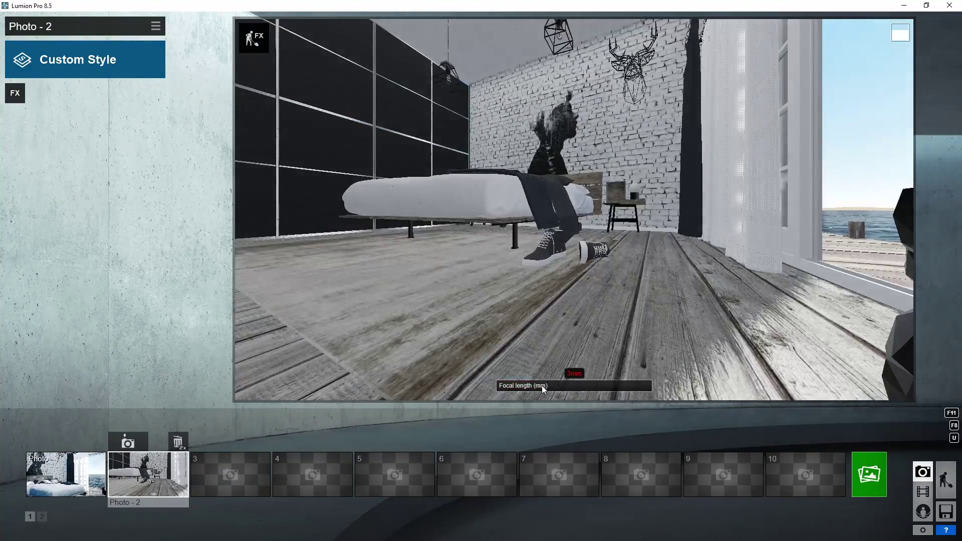
{"action": "left_click", "coordinate": [542, 386]}
{"action": "left_click", "coordinate": [128, 442]}
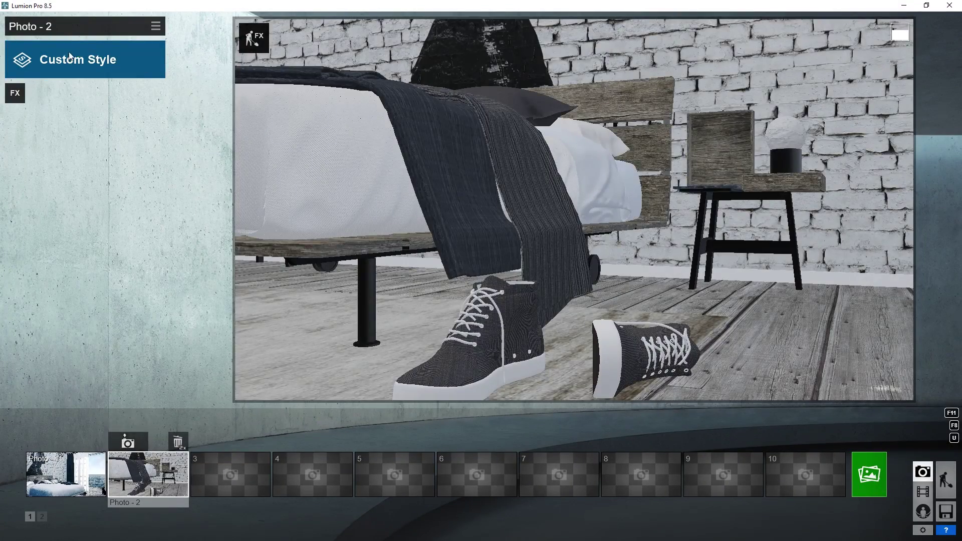
Step: Copy all effects from Photo 1 and paste them onto Photo 2
{"action": "left_click", "coordinate": [94, 474]}
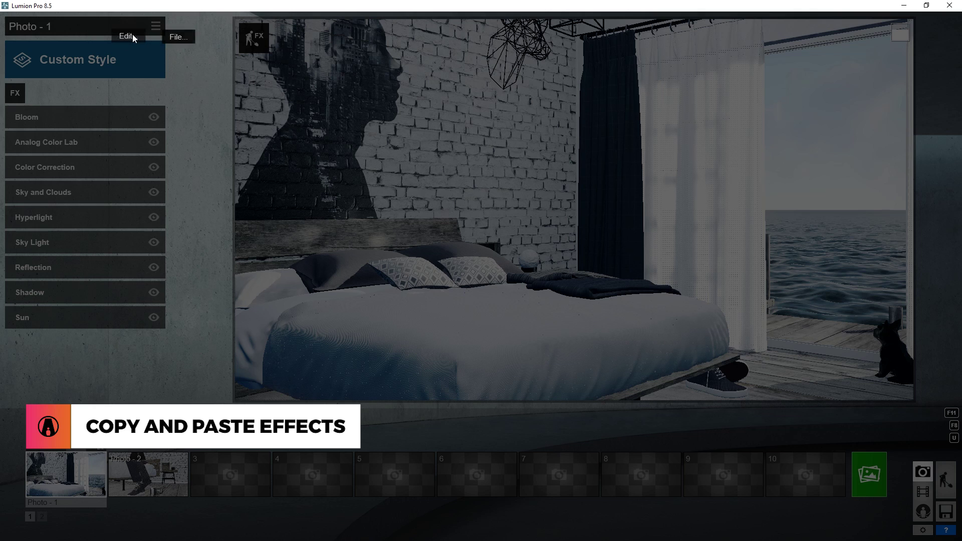
{"action": "left_click", "coordinate": [133, 34]}
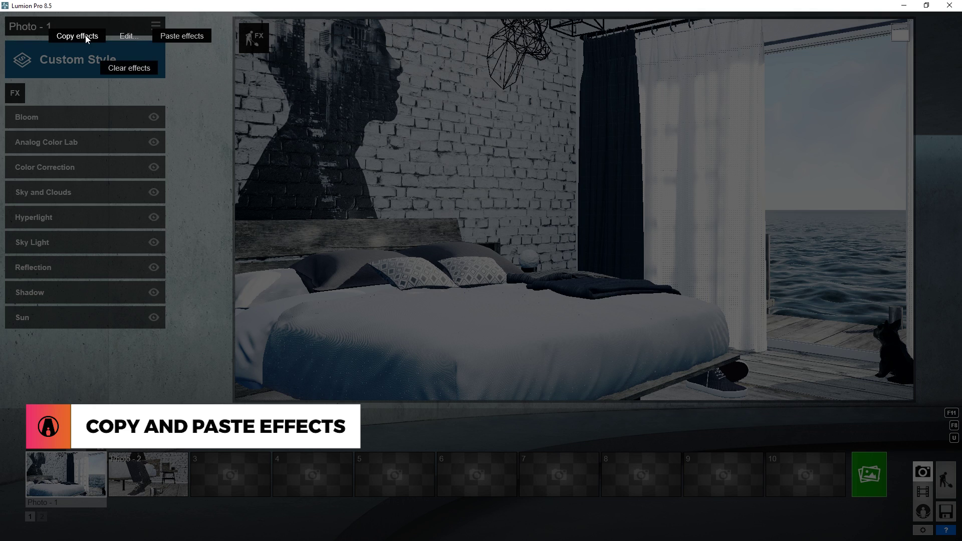
{"action": "left_click", "coordinate": [86, 38]}
{"action": "left_click", "coordinate": [145, 474]}
{"action": "left_click", "coordinate": [155, 26]}
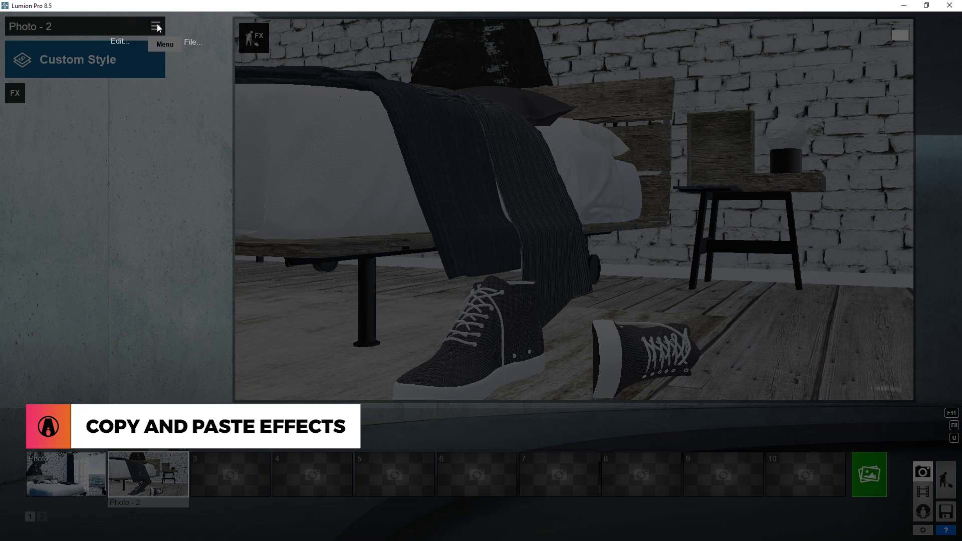
{"action": "left_click", "coordinate": [129, 35]}
{"action": "left_click", "coordinate": [183, 35]}
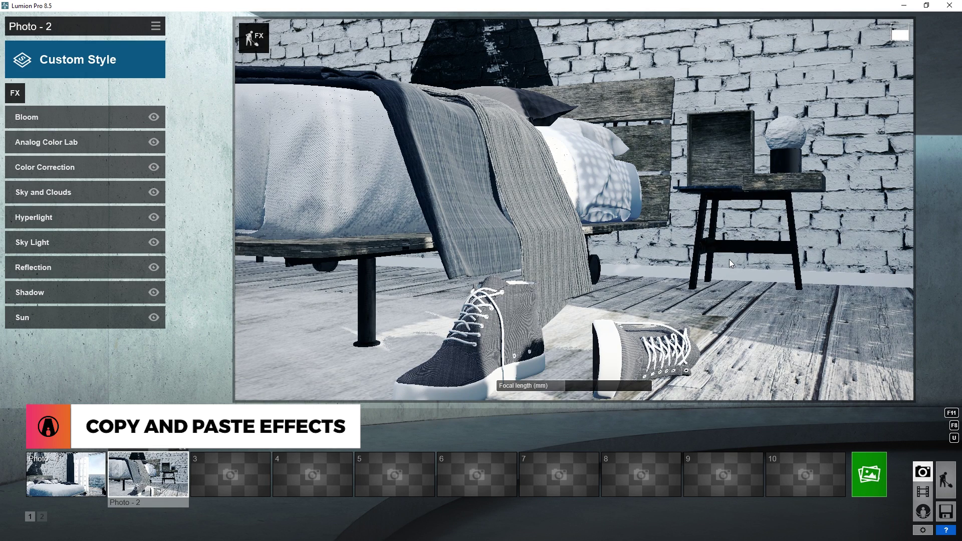
Step: Add the Depth of Field effect to Photo 2 and increase its Focus distance
{"action": "left_click", "coordinate": [16, 93]}
{"action": "left_click", "coordinate": [302, 98]}
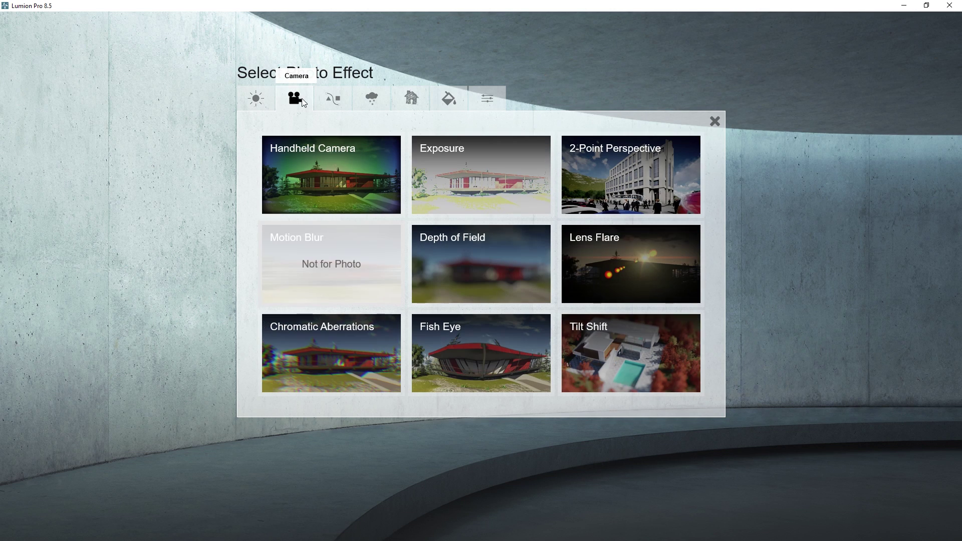
{"action": "left_click", "coordinate": [471, 282]}
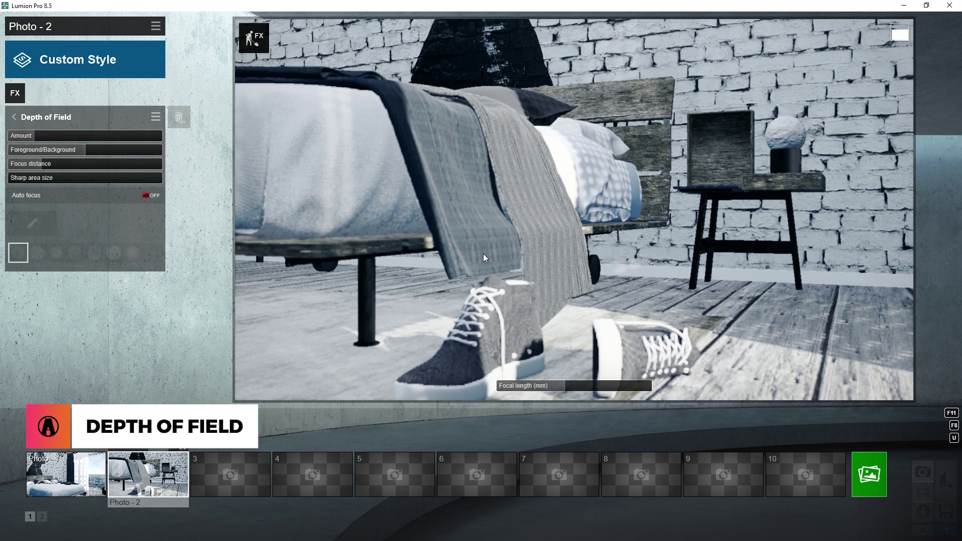
{"action": "left_click_drag", "start_coordinate": [26, 164], "coordinate": [89, 167]}
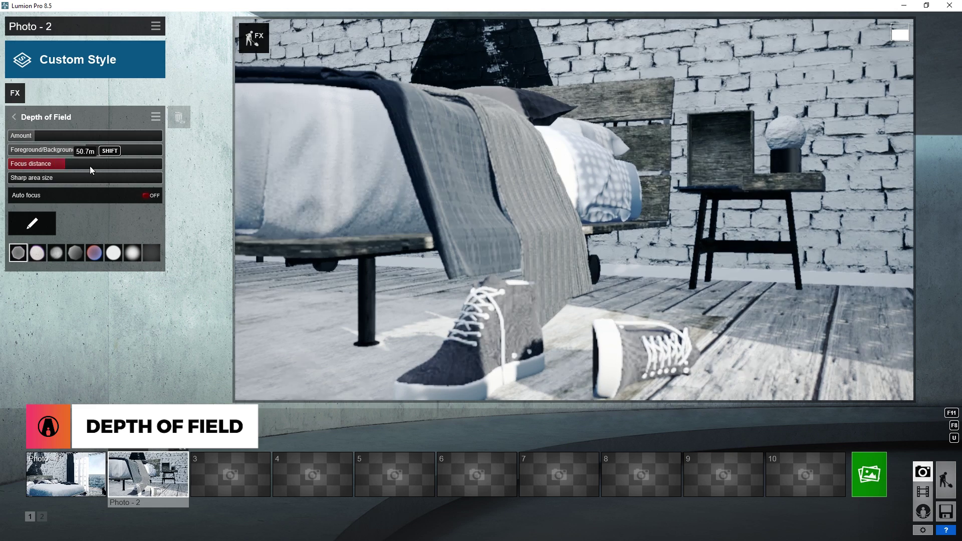
Step: Pick the upright shoe as the Depth of Field focus point and turn on Auto focus
{"action": "left_click", "coordinate": [33, 227]}
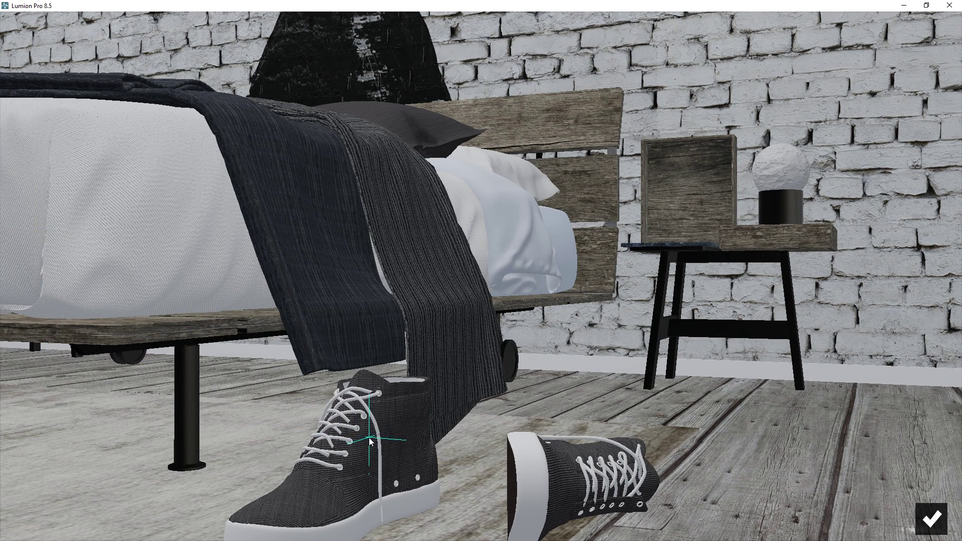
{"action": "left_click", "coordinate": [369, 438]}
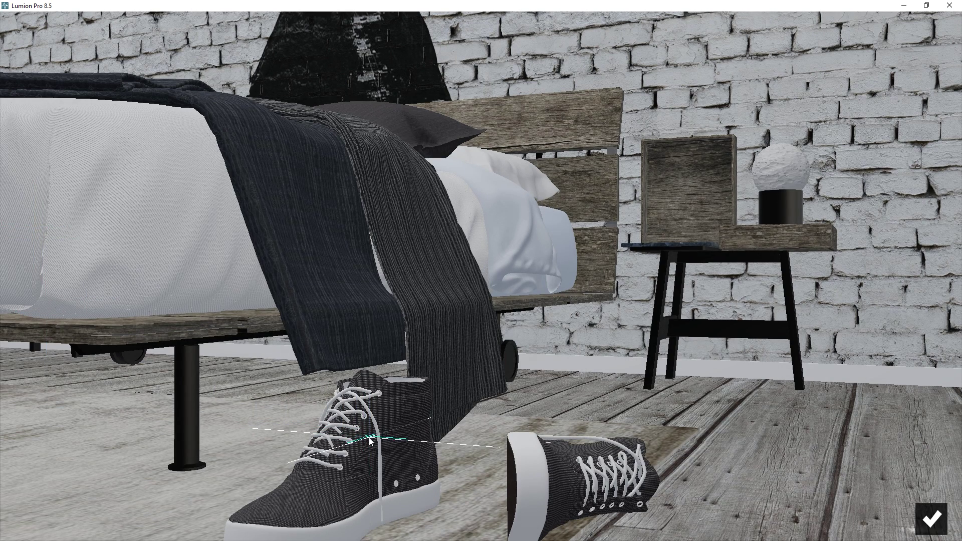
{"action": "left_click", "coordinate": [931, 520]}
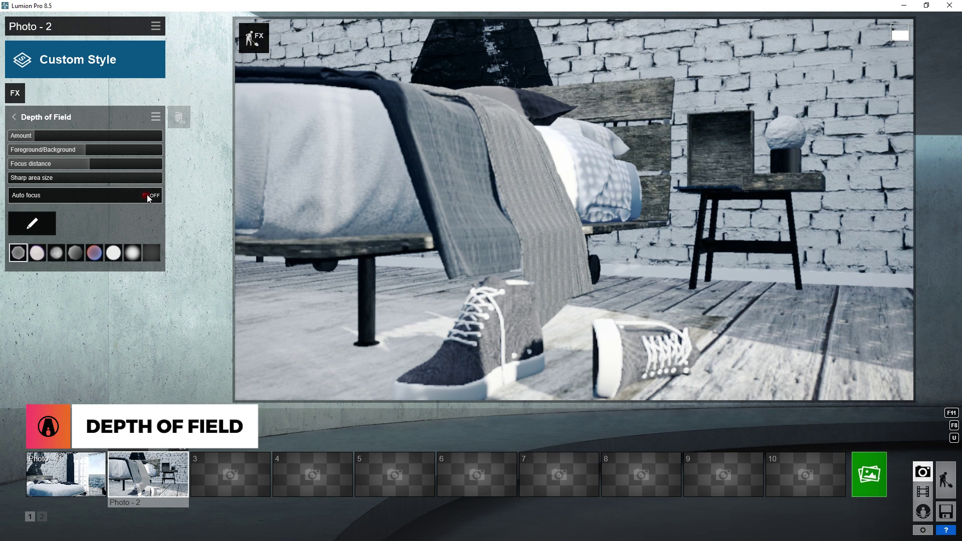
{"action": "left_click", "coordinate": [148, 196]}
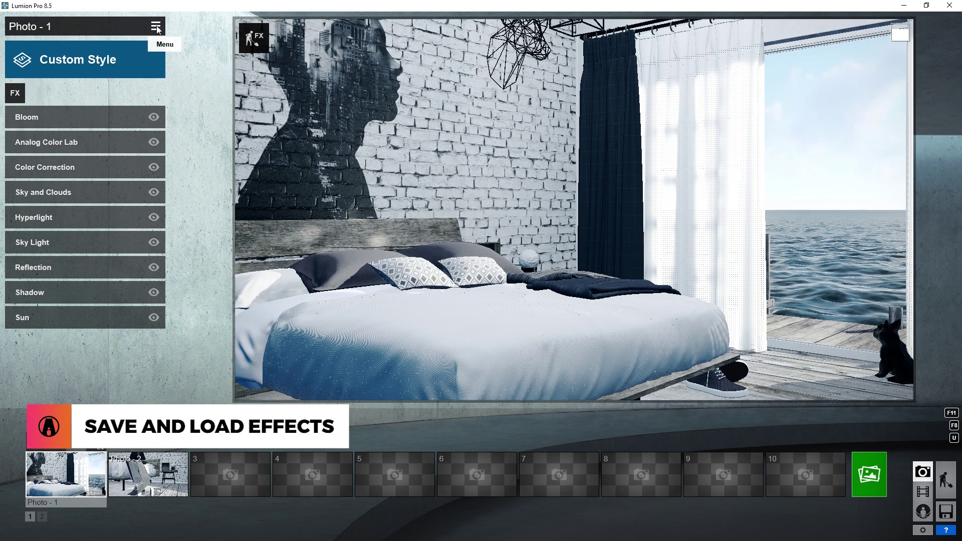
Step: Save Photo 1's effects in the Renders 3 folder as a Lumion movie effects file named "Render Settings 0"
{"action": "left_click", "coordinate": [156, 26]}
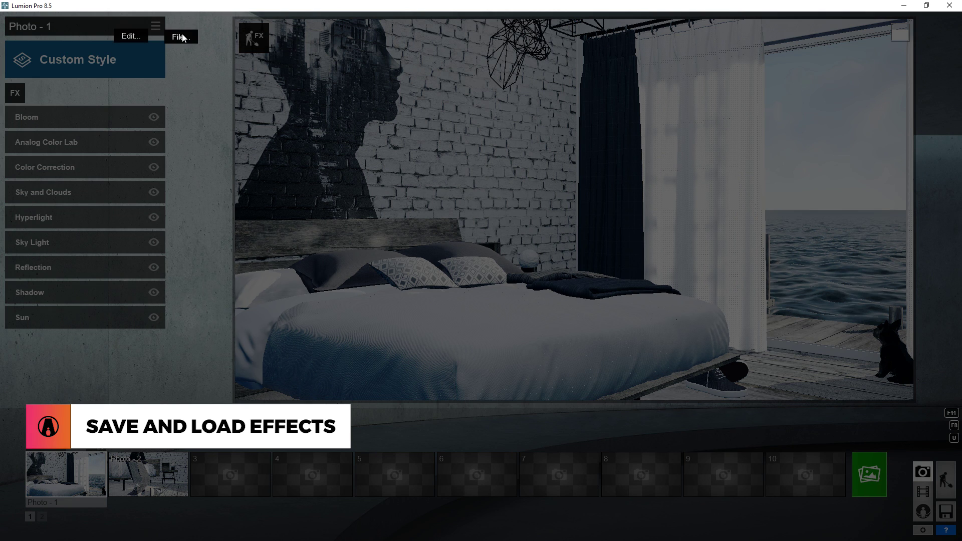
{"action": "left_click", "coordinate": [182, 37]}
{"action": "left_click", "coordinate": [150, 52]}
{"action": "type", "text": "Render Settings 0"}
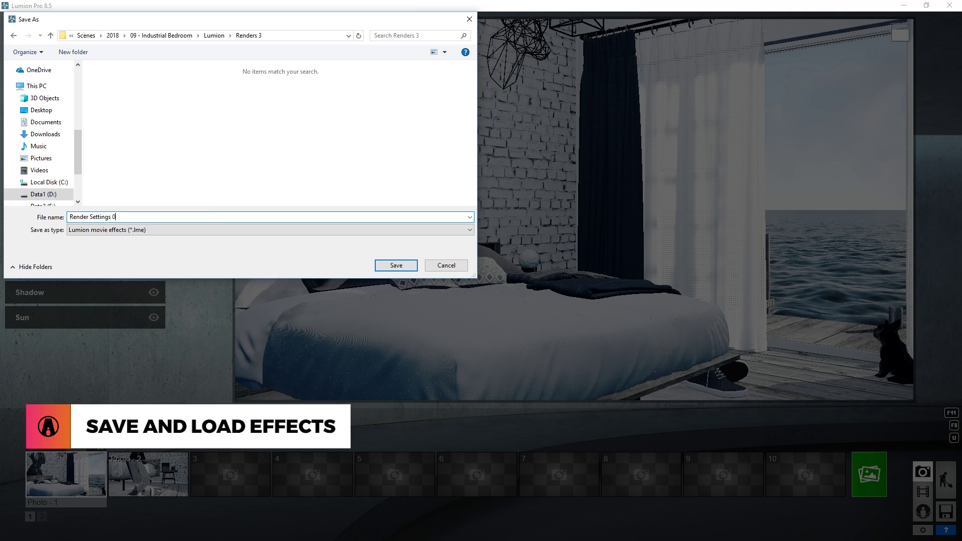
{"action": "key", "text": "Return"}
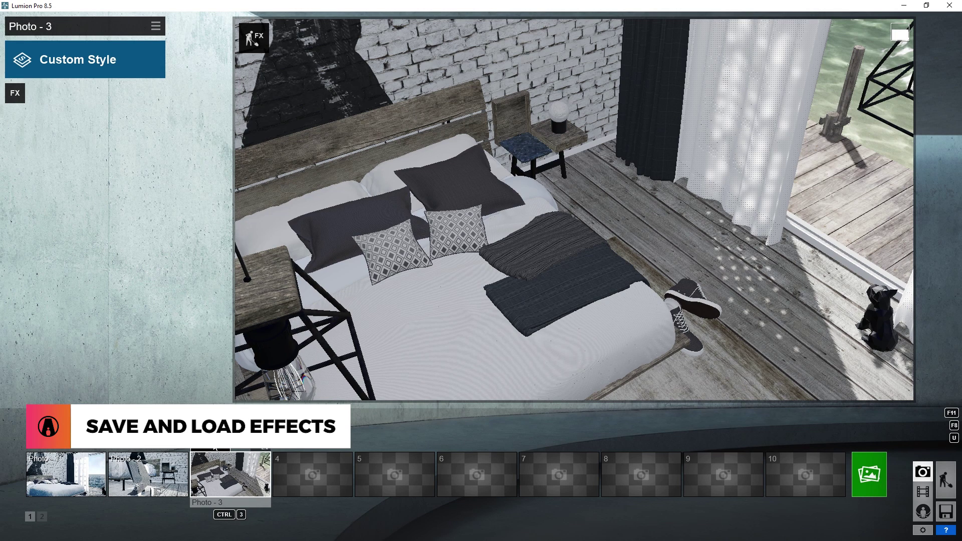
Step: Load the saved render settings effects file onto Photo 3, the high view of the bed
{"action": "left_click", "coordinate": [155, 26]}
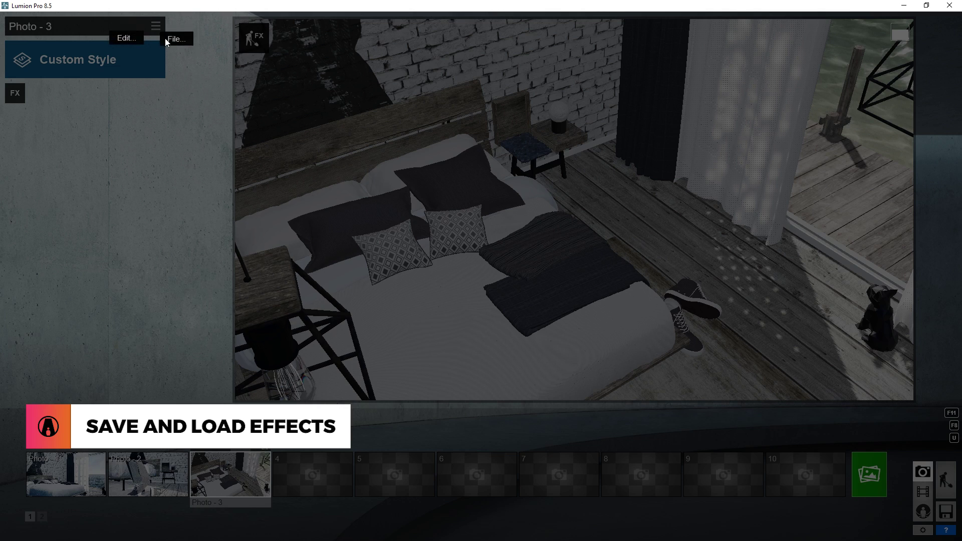
{"action": "left_click", "coordinate": [176, 40]}
{"action": "left_click", "coordinate": [219, 57]}
{"action": "left_click", "coordinate": [119, 95]}
{"action": "double_click", "coordinate": [117, 94]}
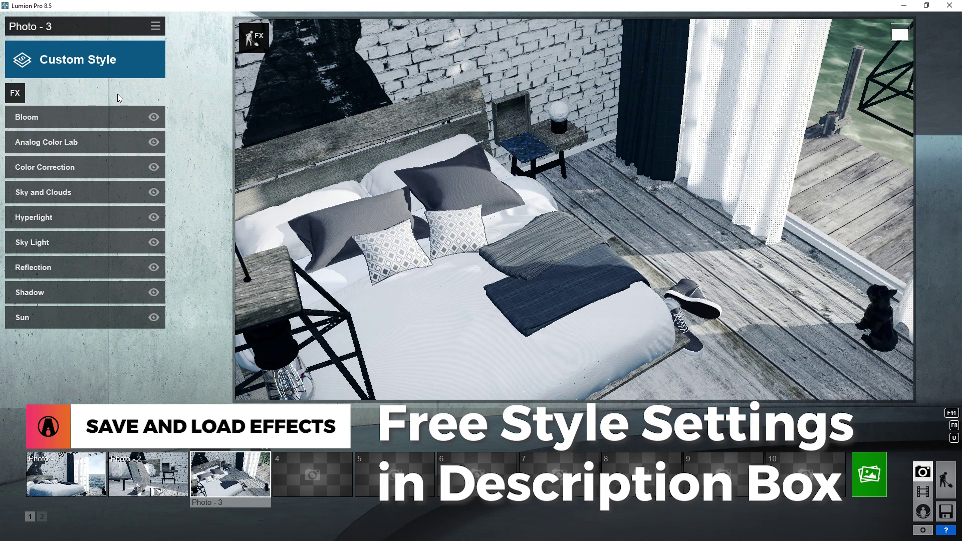